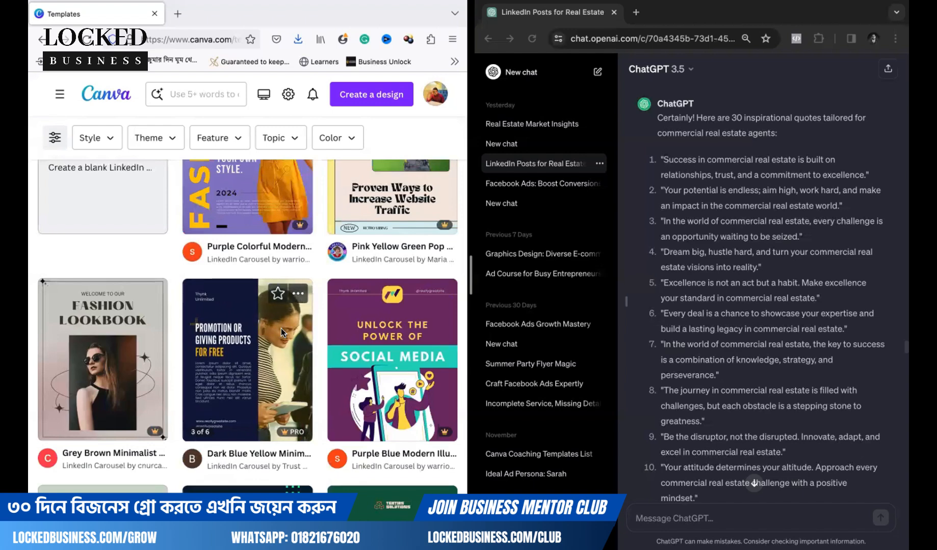
- Look up template search suggestions for "facebook carousel", "facebook post" and "instagram"
left_click(219, 102)
type("f")
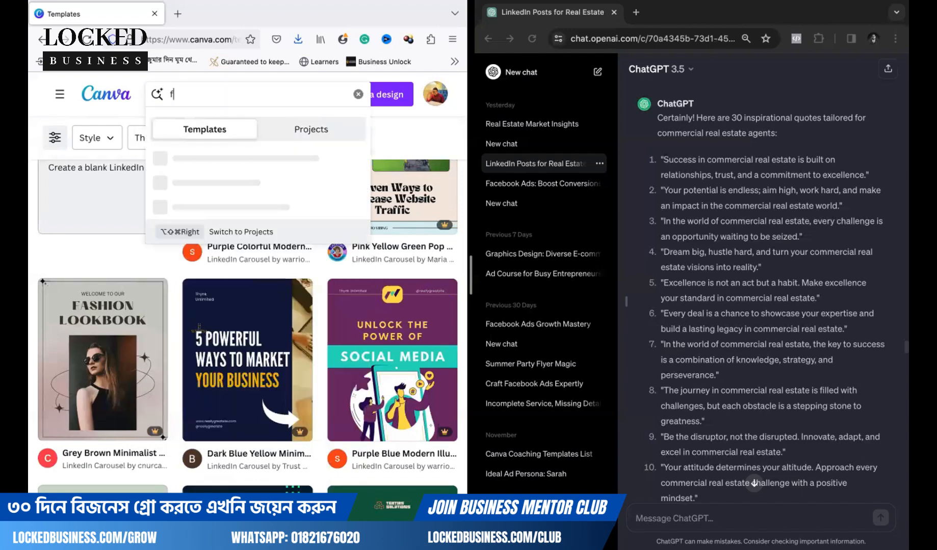
type("acebook carousel")
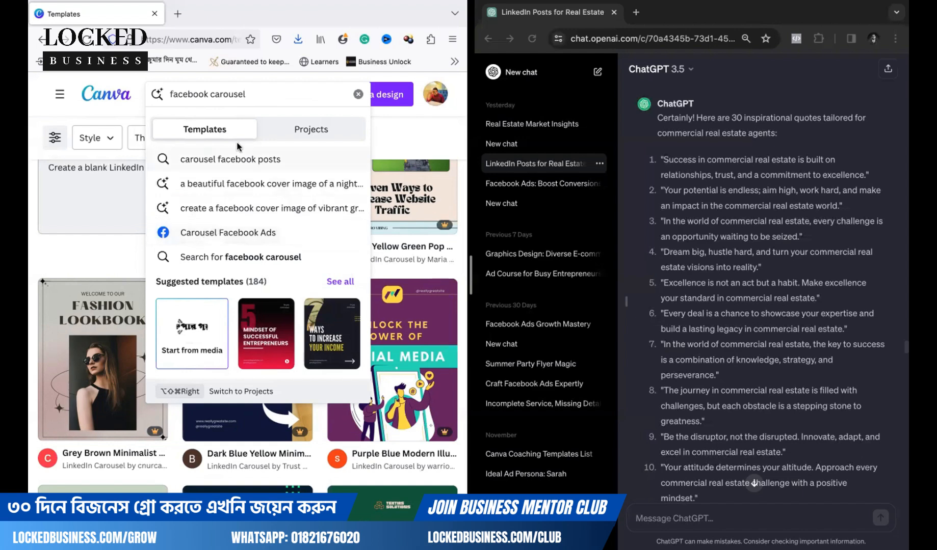
double_click(233, 94)
type("post")
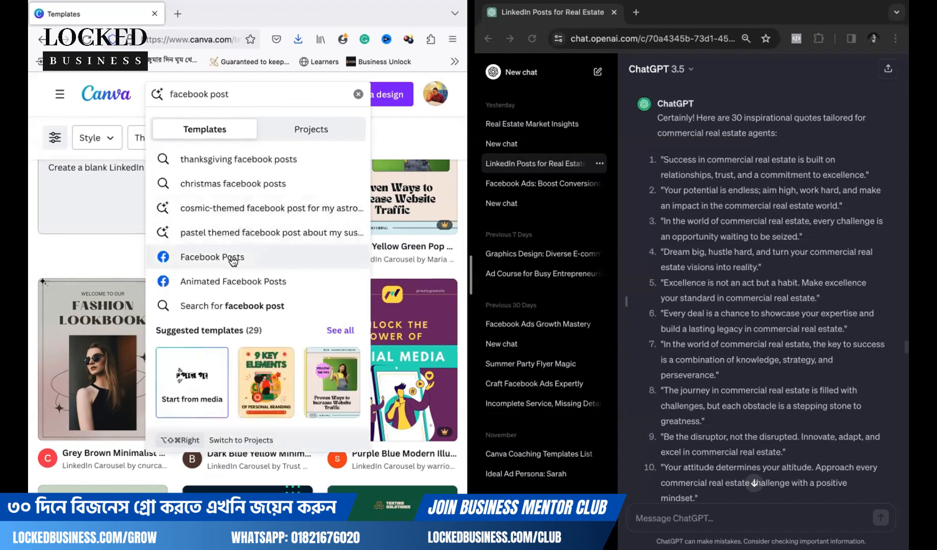
double_click(223, 94)
triple_click(224, 94)
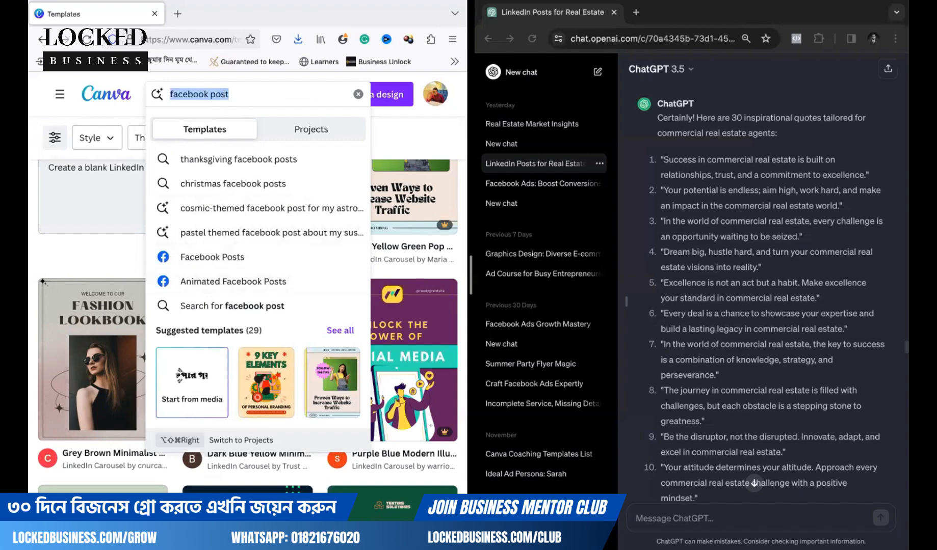
type("instagram")
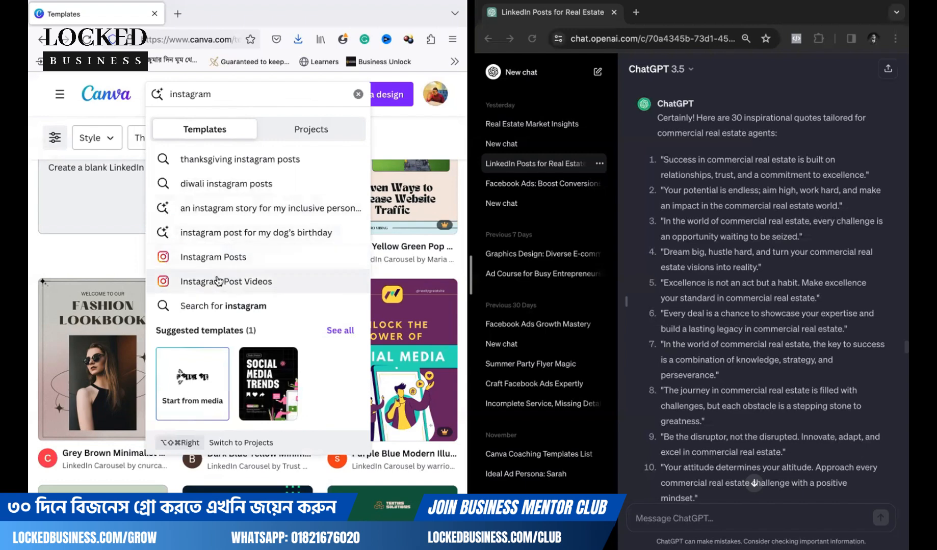
left_click(79, 248)
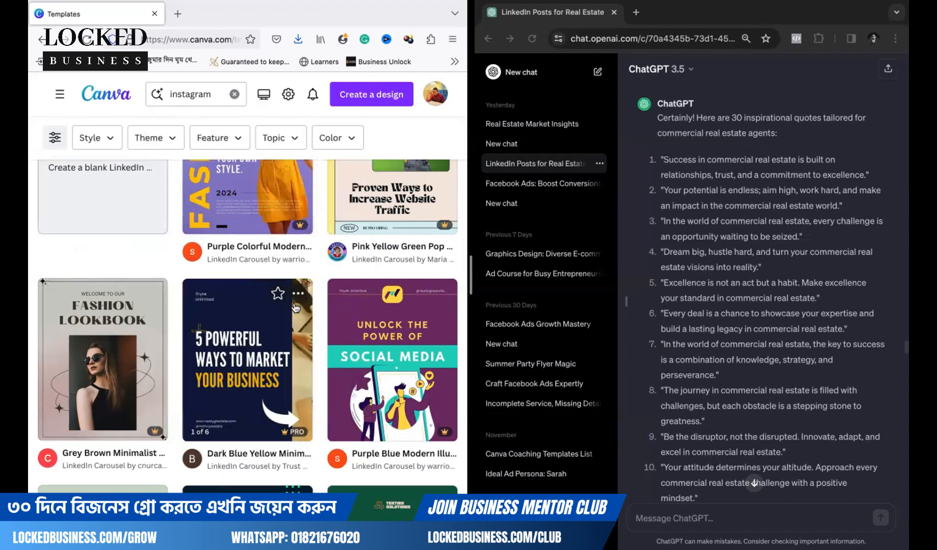
- Open the orange "Business Mindset & Personal Growth" LinkedIn carousel template for customizing in the browser and widen the editor's window
scroll(314, 285, "up", 1)
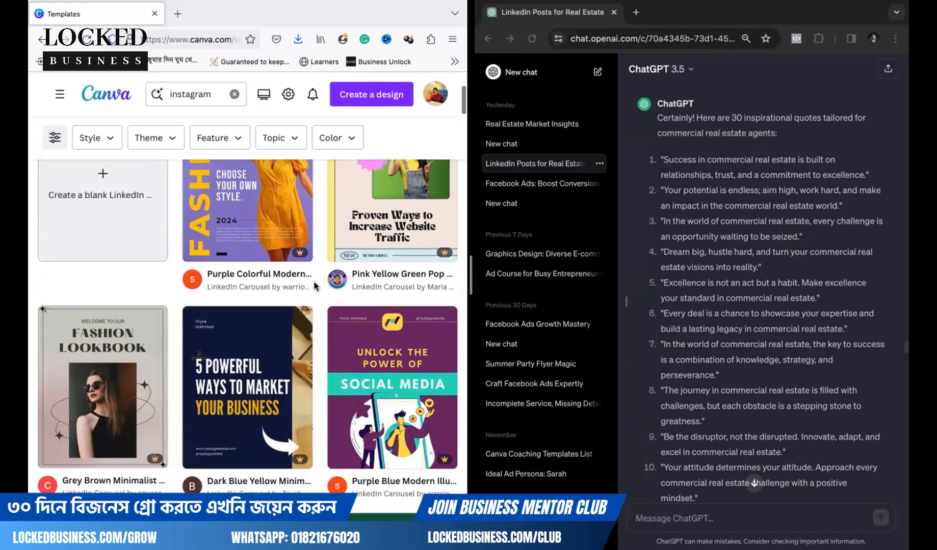
scroll(318, 309, "down", 1)
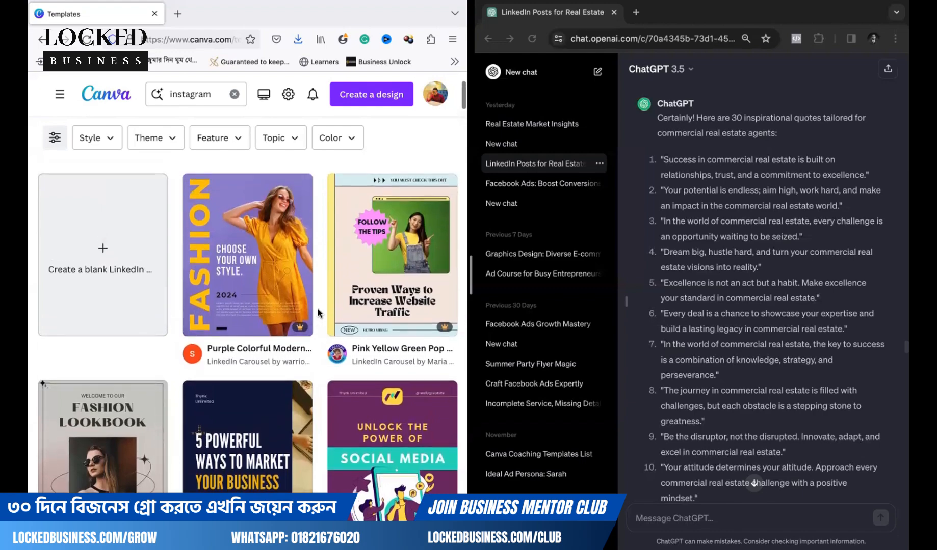
scroll(318, 309, "down", 3)
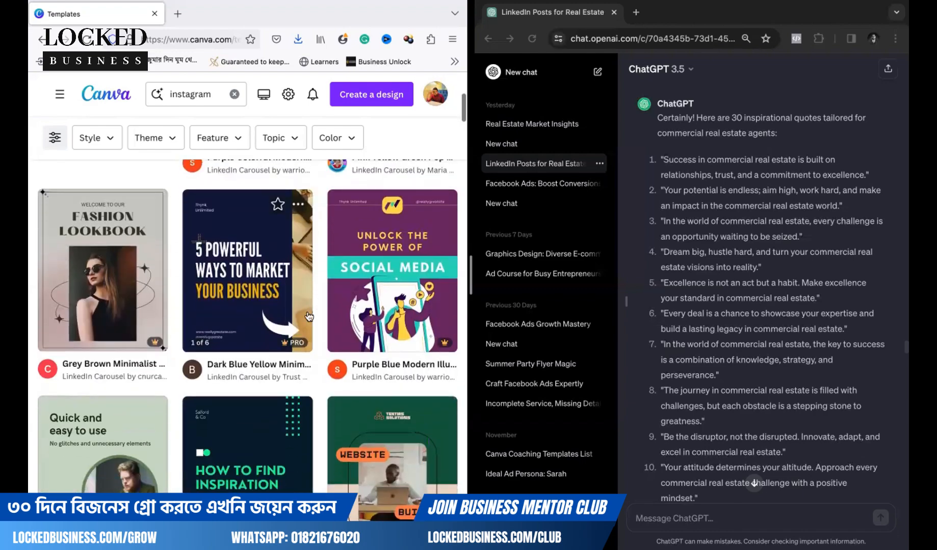
scroll(248, 315, "up", 8)
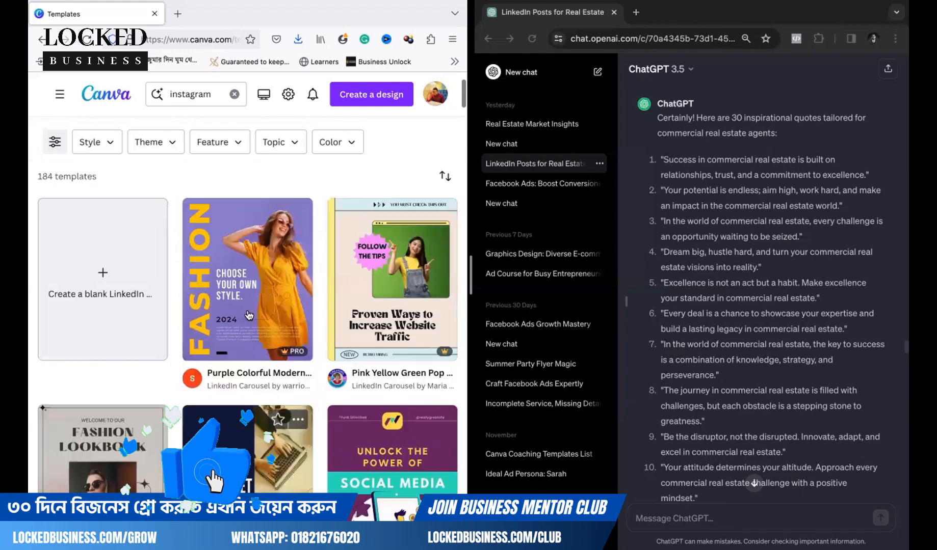
scroll(248, 315, "down", 15)
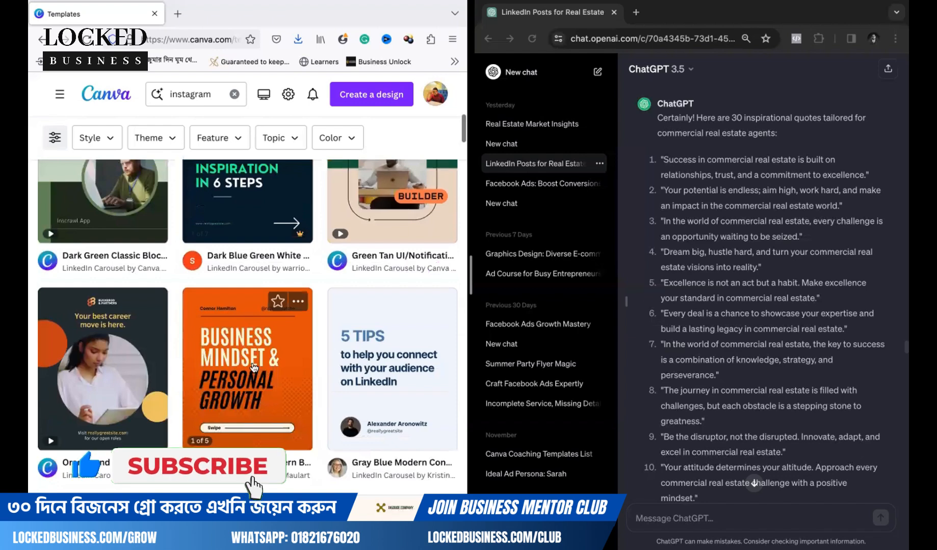
left_click(251, 363)
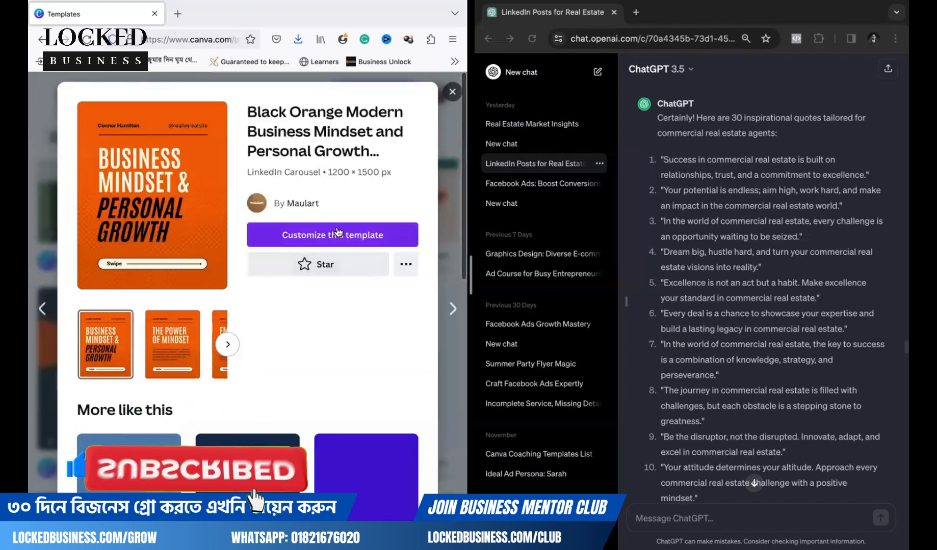
left_click(332, 236)
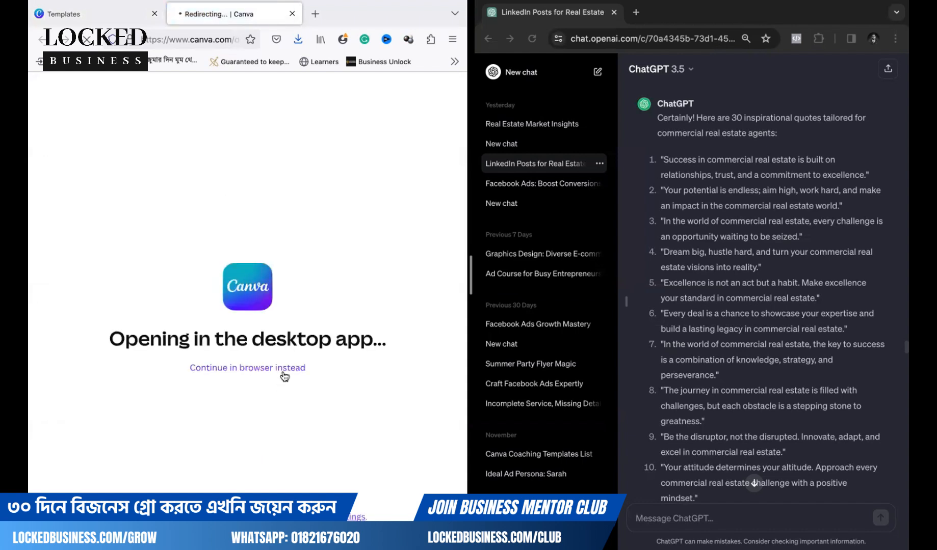
left_click(283, 371)
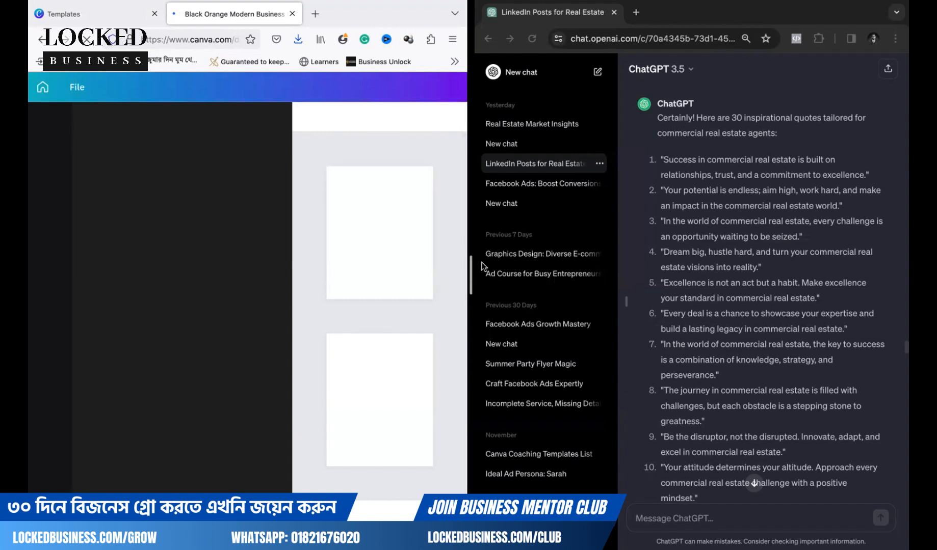
left_click_drag(469, 268, 600, 275)
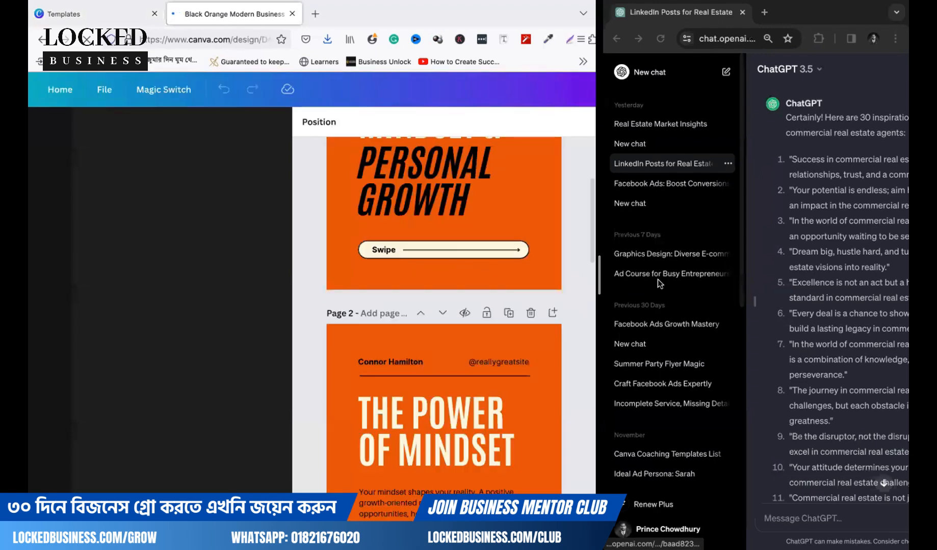
- Examine the short hooks ChatGPT wrote for each slide of the Facebook Groups real estate carousel post
scroll(468, 279, "up", 3)
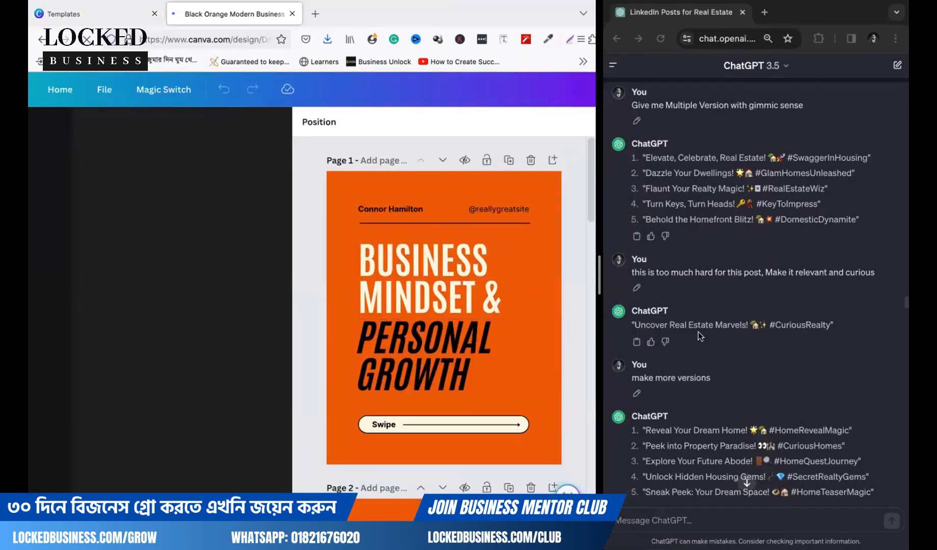
scroll(698, 334, "down", 1)
scroll(697, 331, "down", 10)
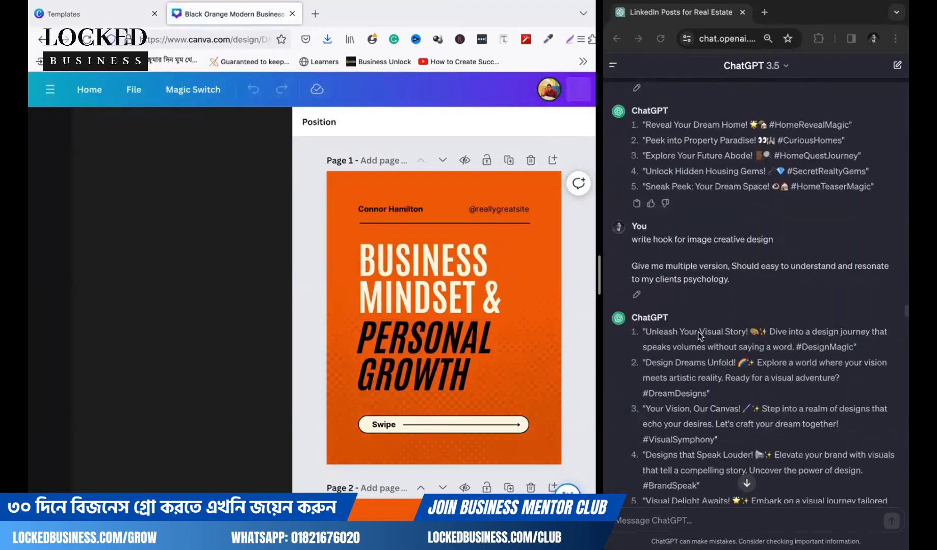
scroll(697, 331, "up", 15)
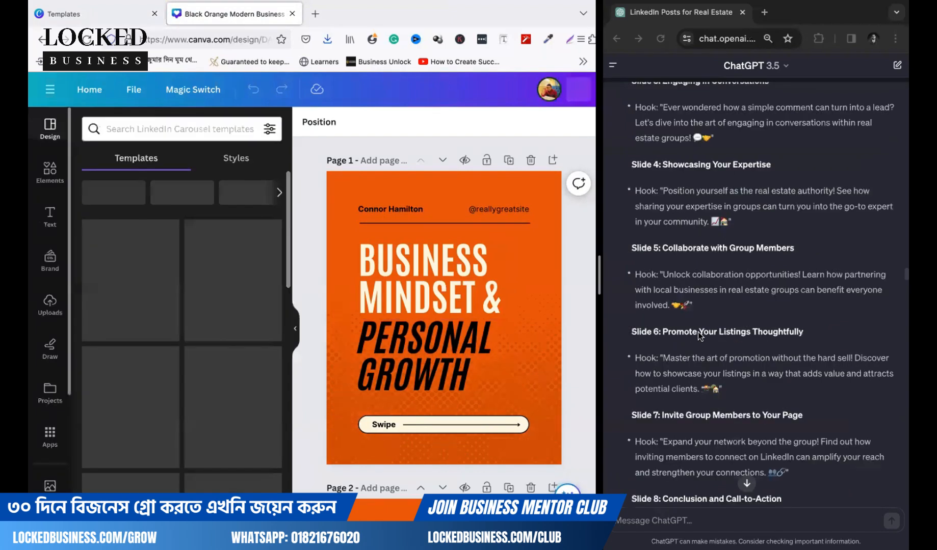
scroll(670, 252, "up", 3)
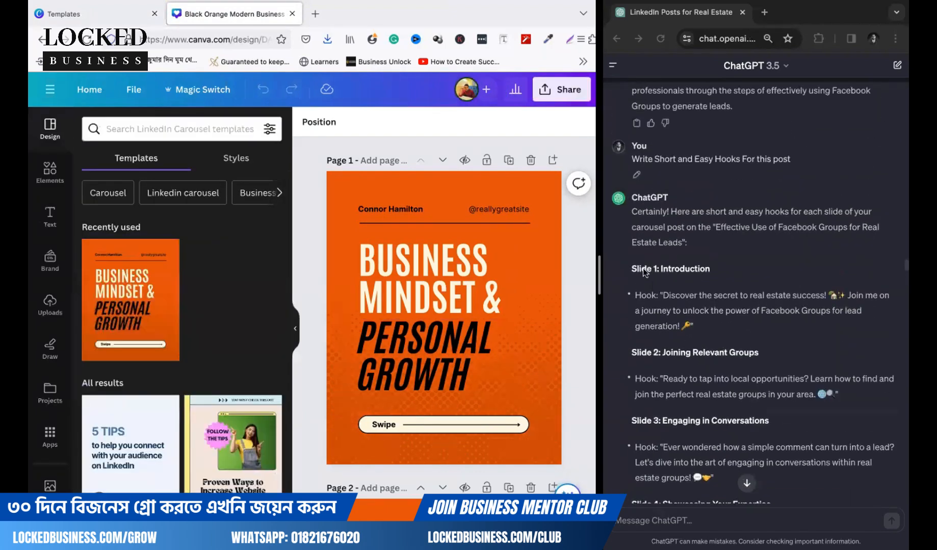
scroll(643, 268, "down", 3)
scroll(689, 239, "down", 3)
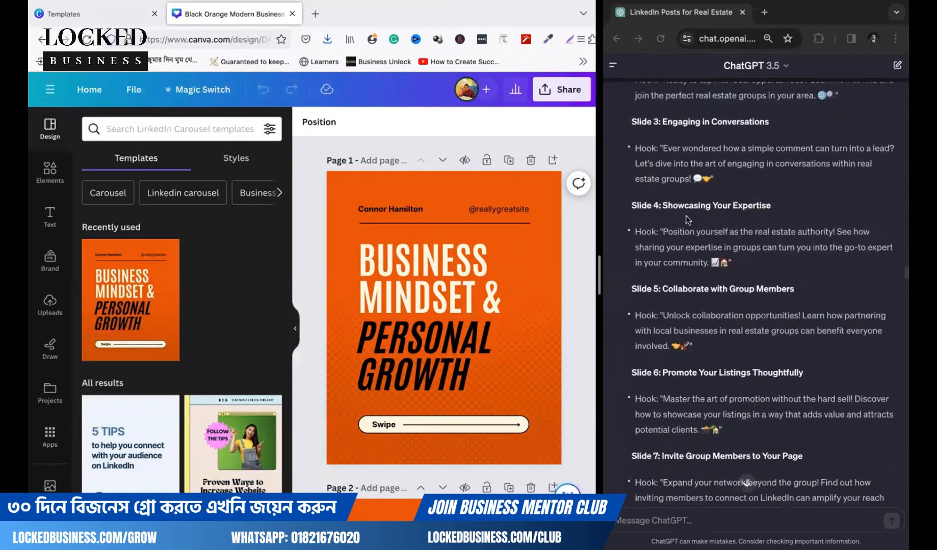
scroll(707, 200, "up", 8)
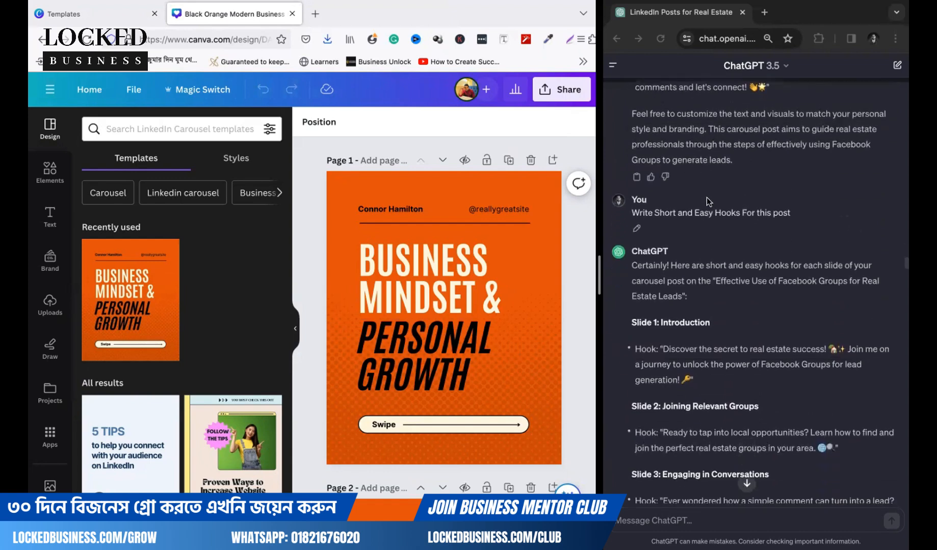
scroll(707, 200, "down", 4)
scroll(706, 197, "up", 2)
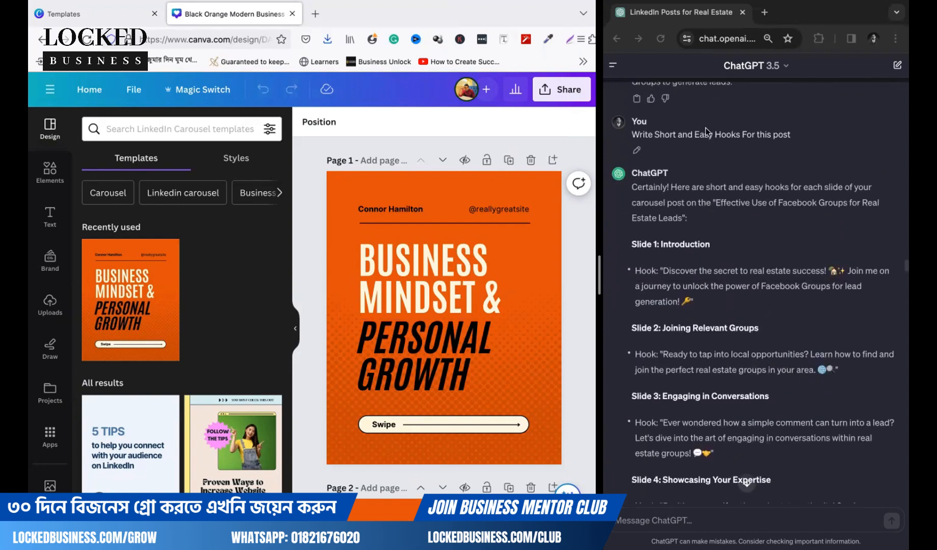
scroll(722, 218, "down", 3)
scroll(722, 218, "up", 3)
scroll(721, 218, "down", 5)
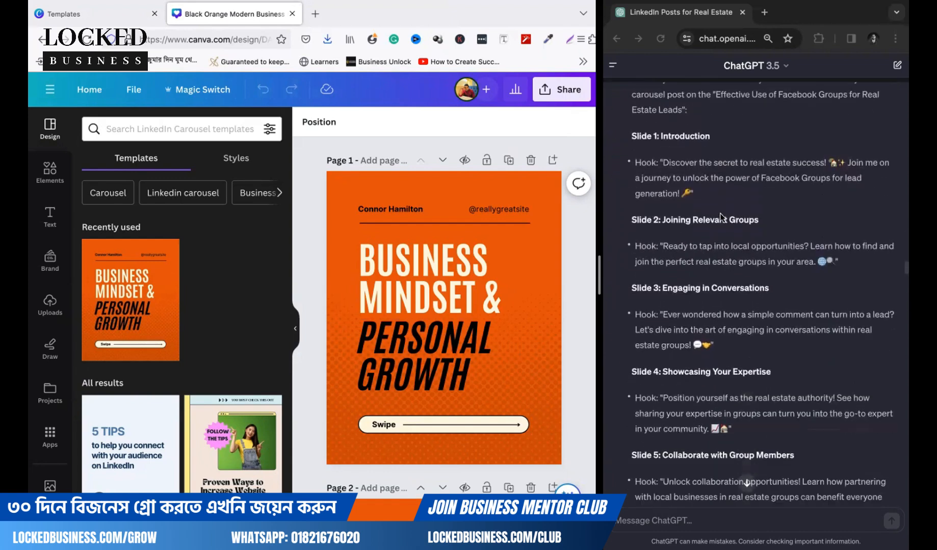
scroll(721, 218, "up", 3)
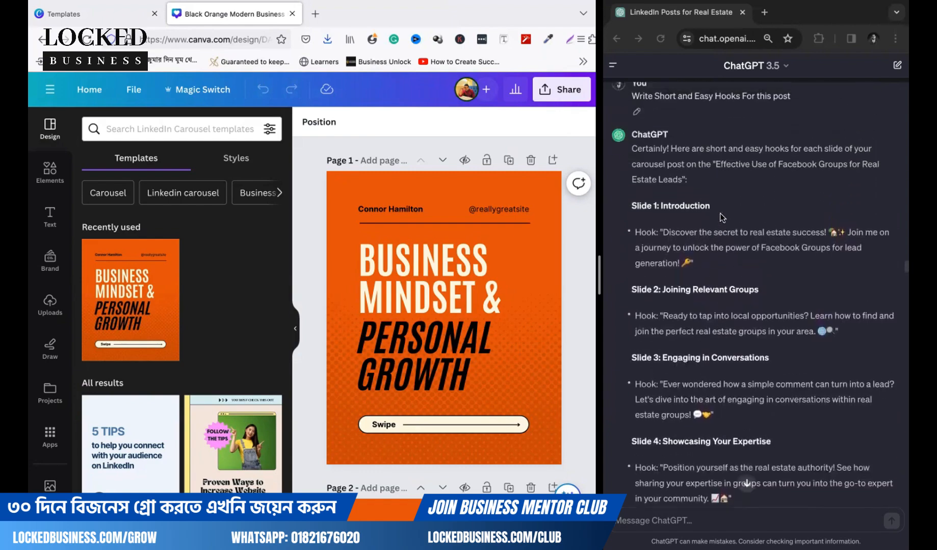
- Review the image creative hooks in the ChatGPT conversation, including the four-word, gimmick-style and curiosity versions
scroll(721, 218, "down", 7)
scroll(721, 218, "down", 10)
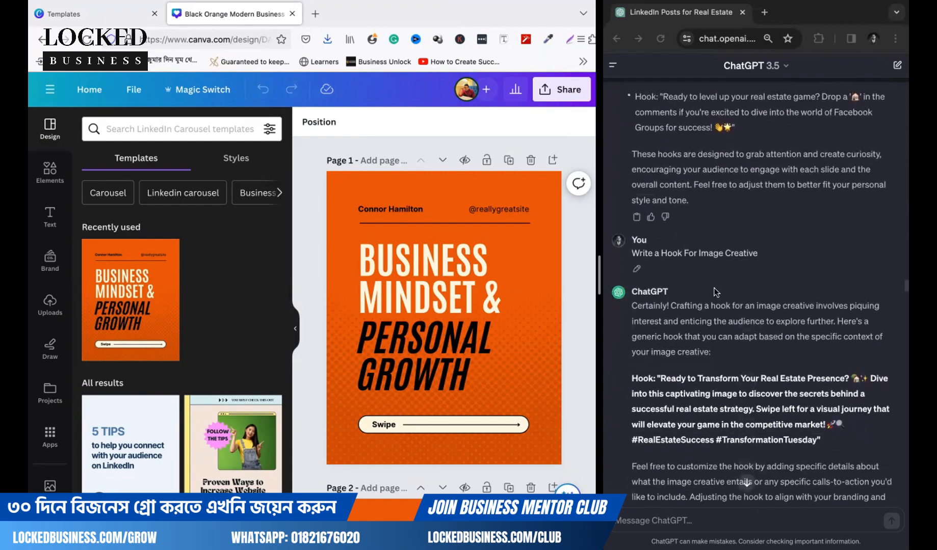
scroll(715, 292, "down", 4)
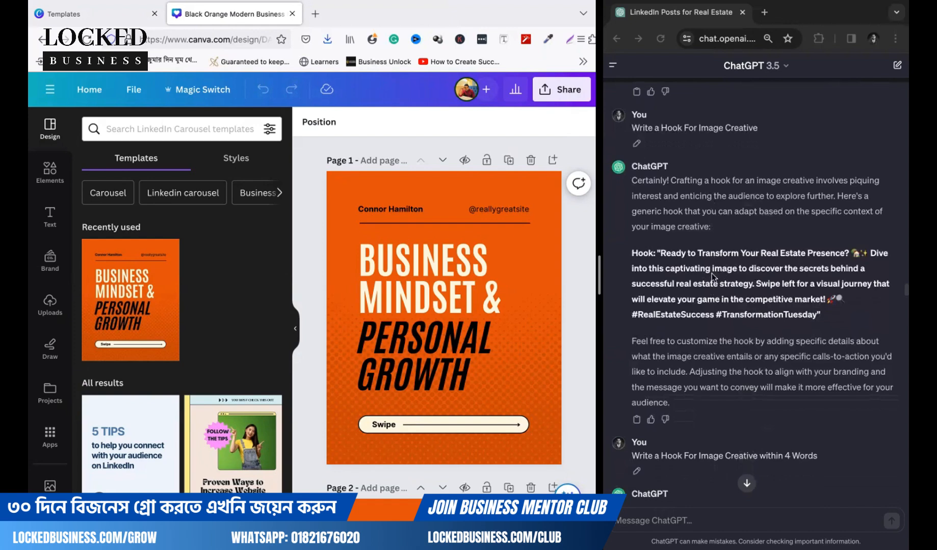
scroll(713, 277, "down", 6)
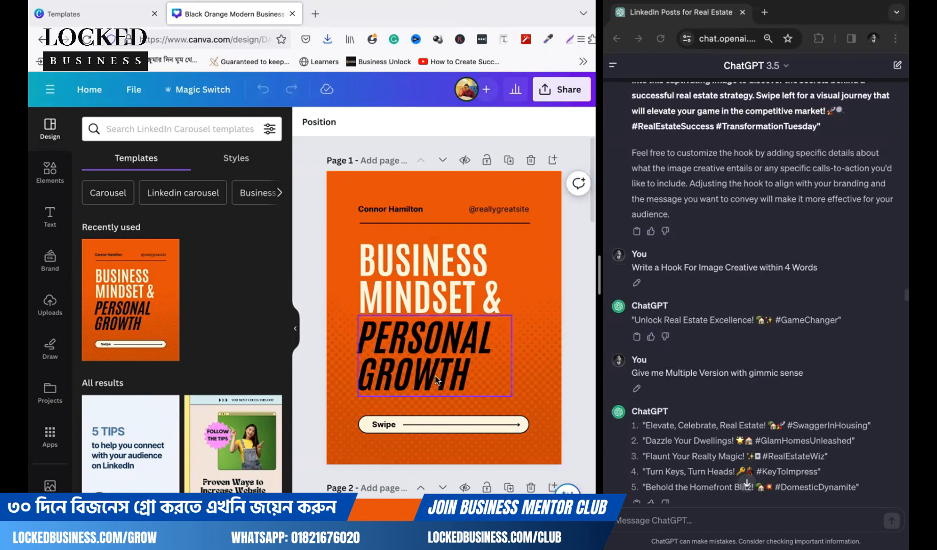
scroll(686, 331, "down", 3)
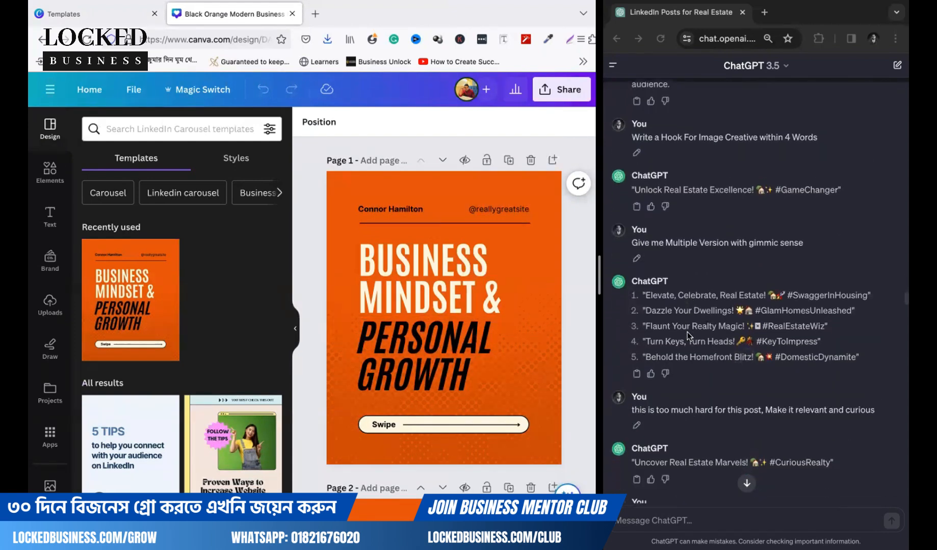
scroll(687, 331, "up", 2)
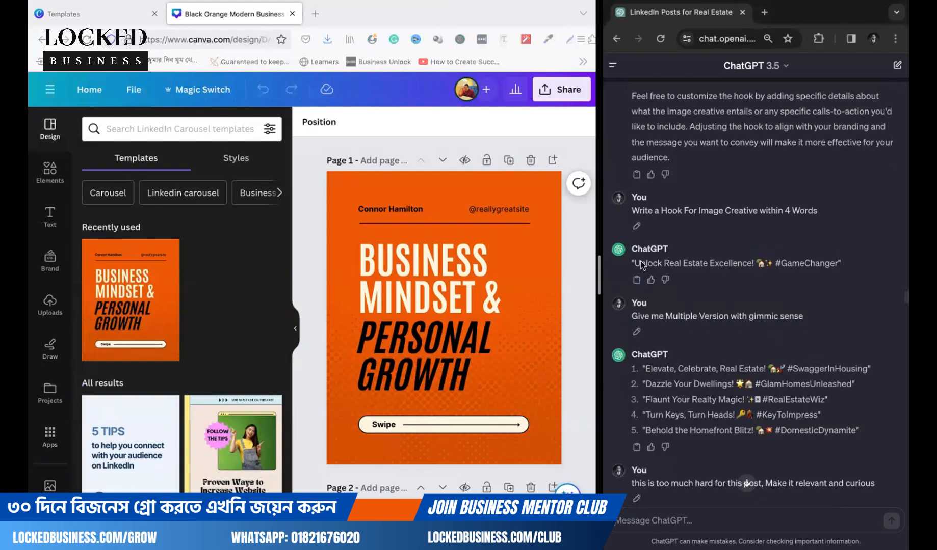
left_click_drag(636, 263, 739, 263)
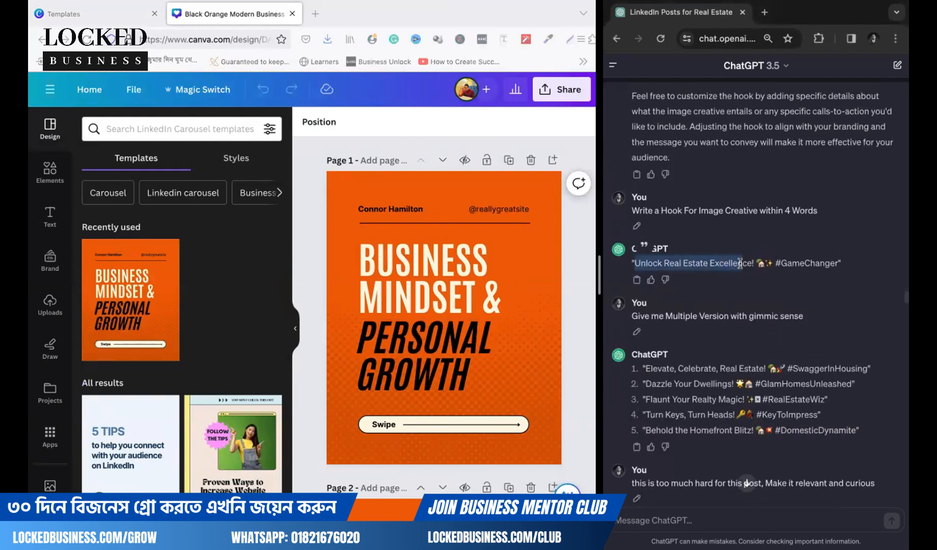
left_click(656, 435)
scroll(692, 411, "down", 2)
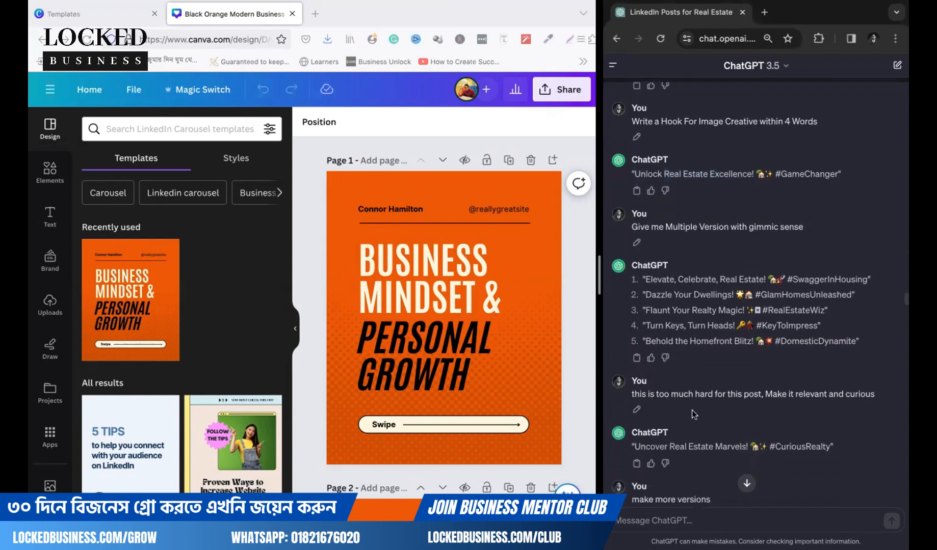
scroll(785, 407, "down", 1)
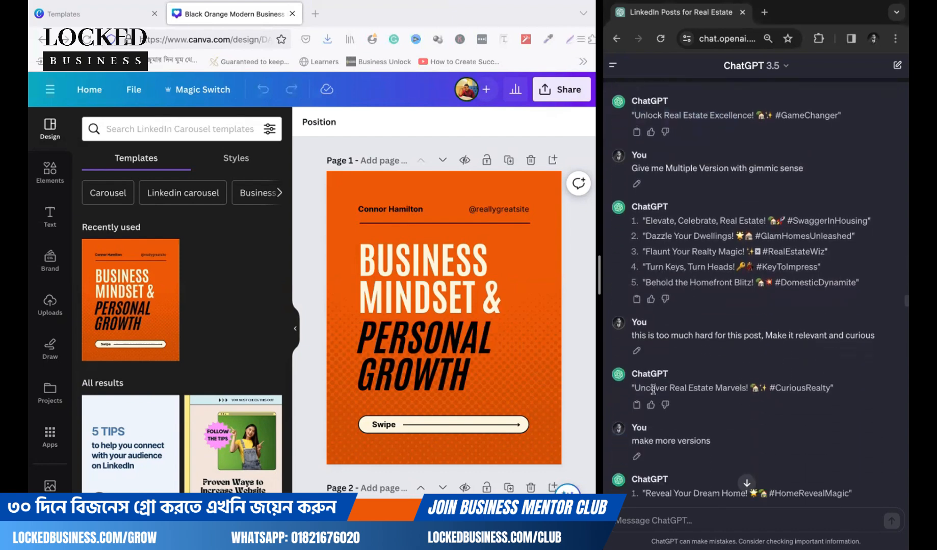
scroll(726, 393, "down", 2)
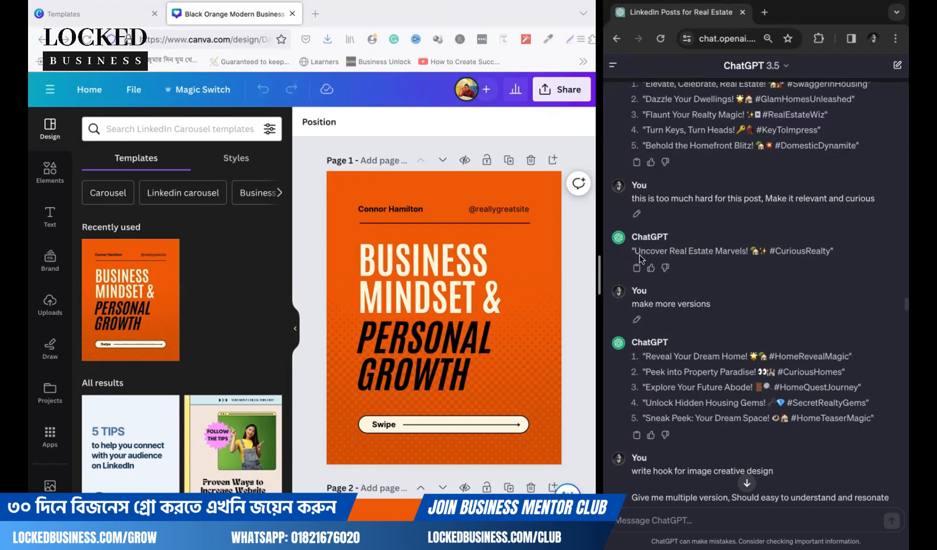
- Replace "BUSINESS MINDSET &" in page 1's title with "UNCOVER REAL ESTATE", taken from ChatGPT's hook "Uncover Real Estate Marvels!"
left_click_drag(636, 248, 744, 247)
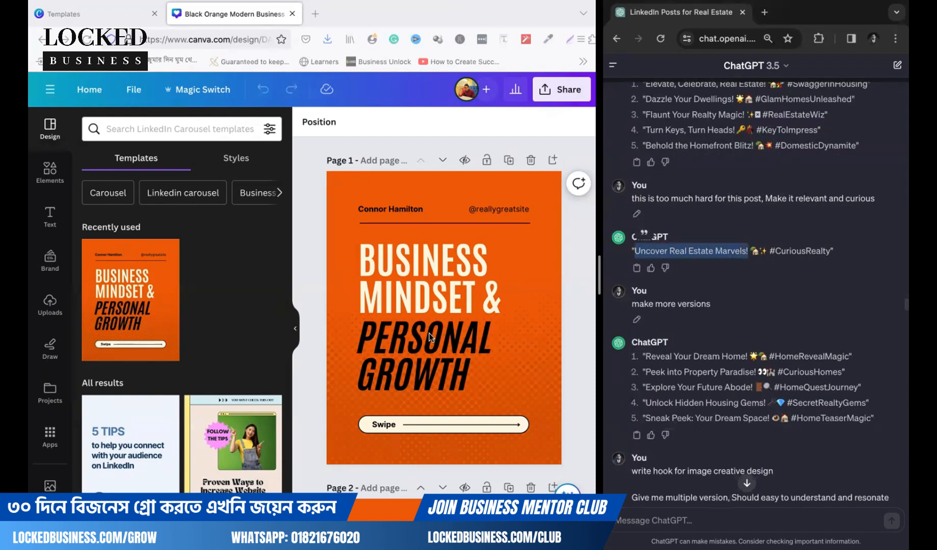
left_click(412, 262)
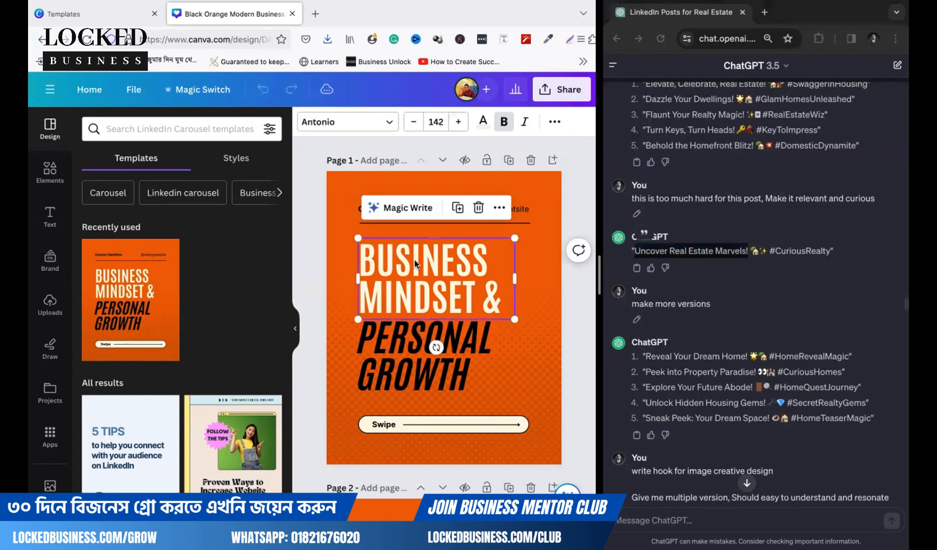
double_click(414, 260)
type("UNCOVER")
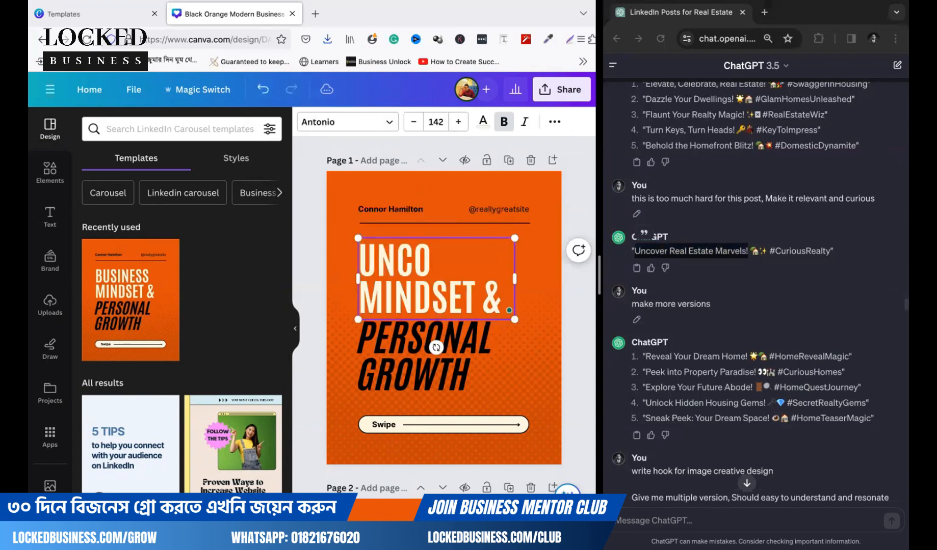
double_click(397, 286)
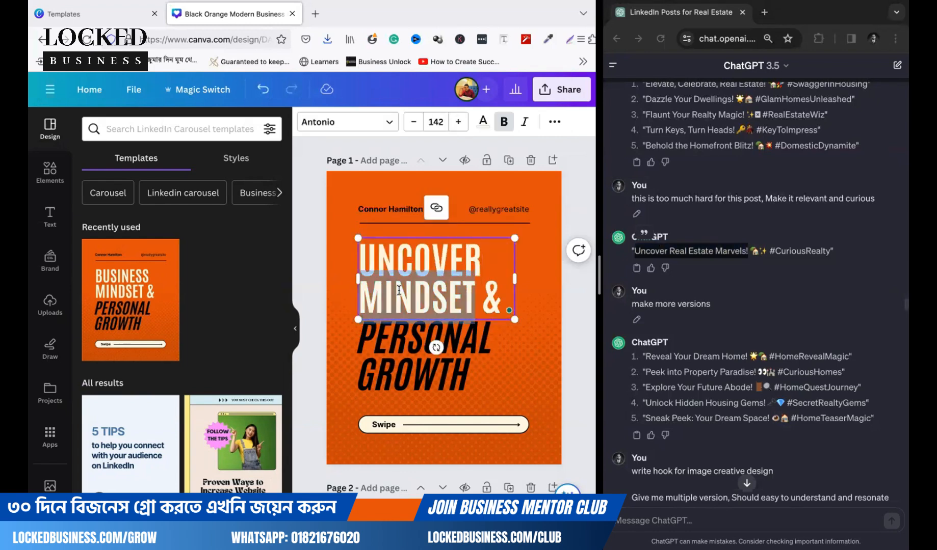
type("REAL")
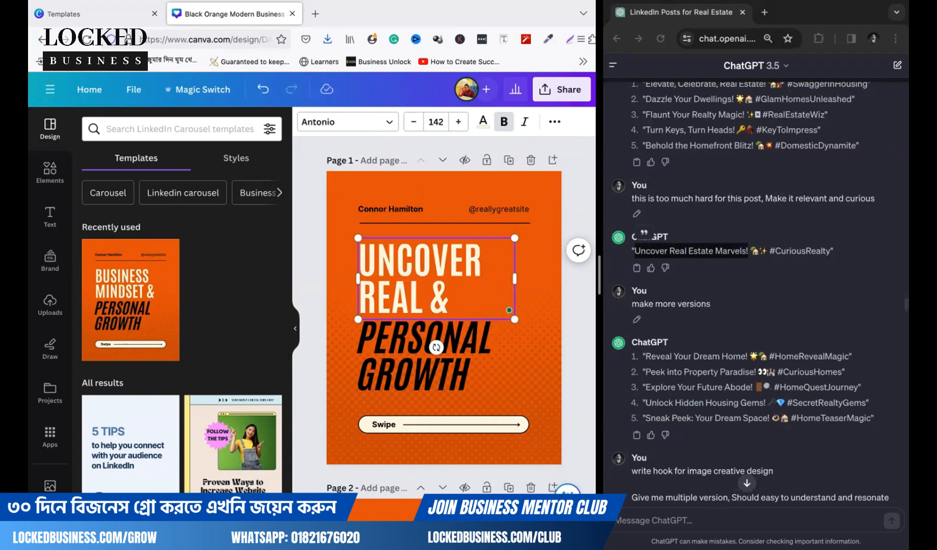
double_click(438, 297)
type("ESTATE")
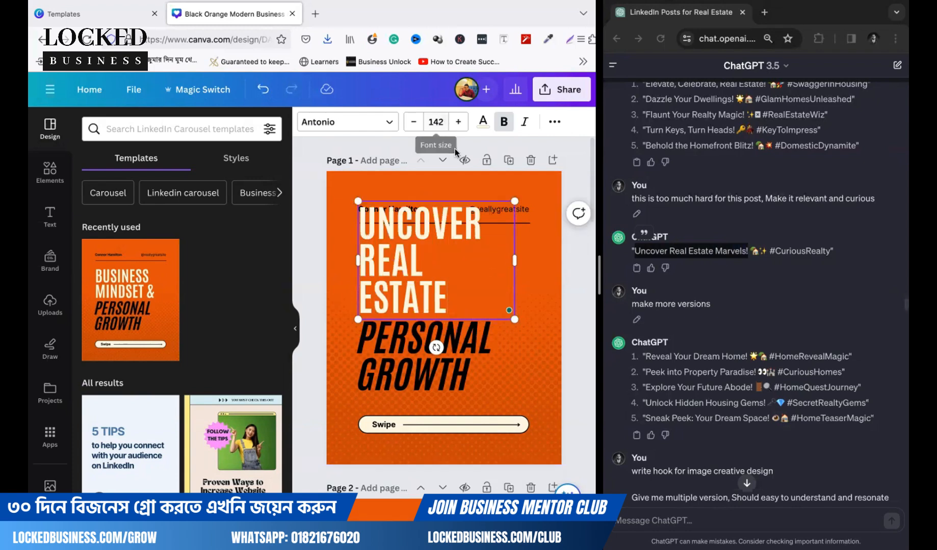
- Reduce the font size of the "UNCOVER REAL ESTATE" text on page 1 to 136
key("ctrl+a")
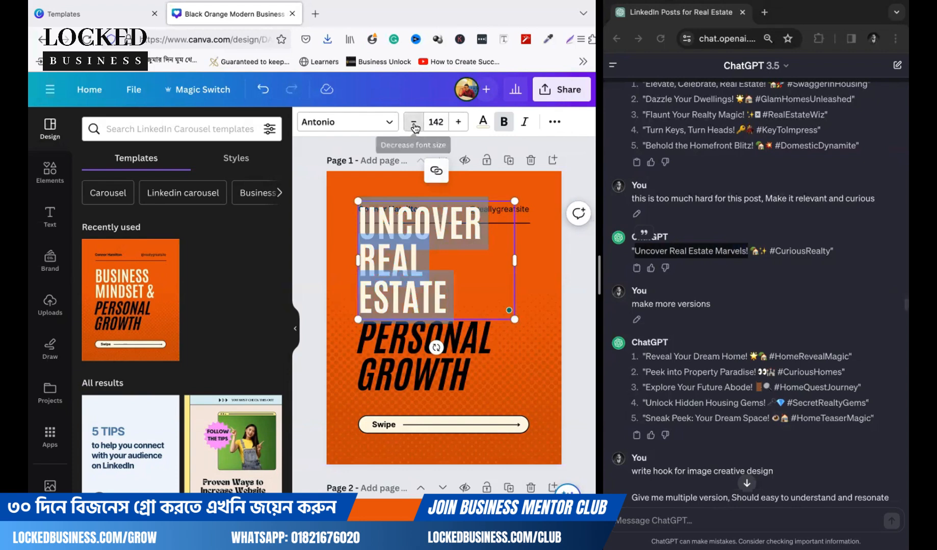
left_click(414, 124)
left_click(414, 125)
left_click(413, 124)
left_click(414, 125)
left_click(413, 124)
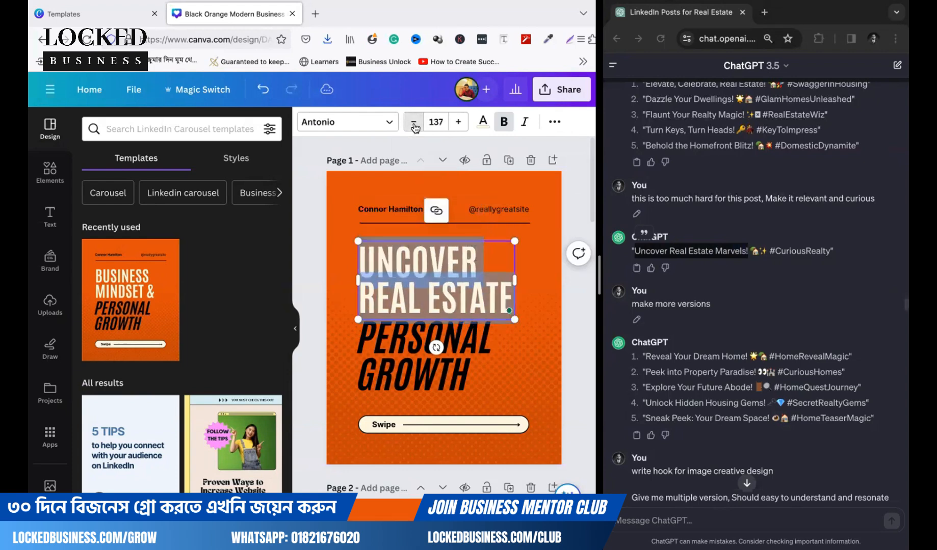
left_click(414, 125)
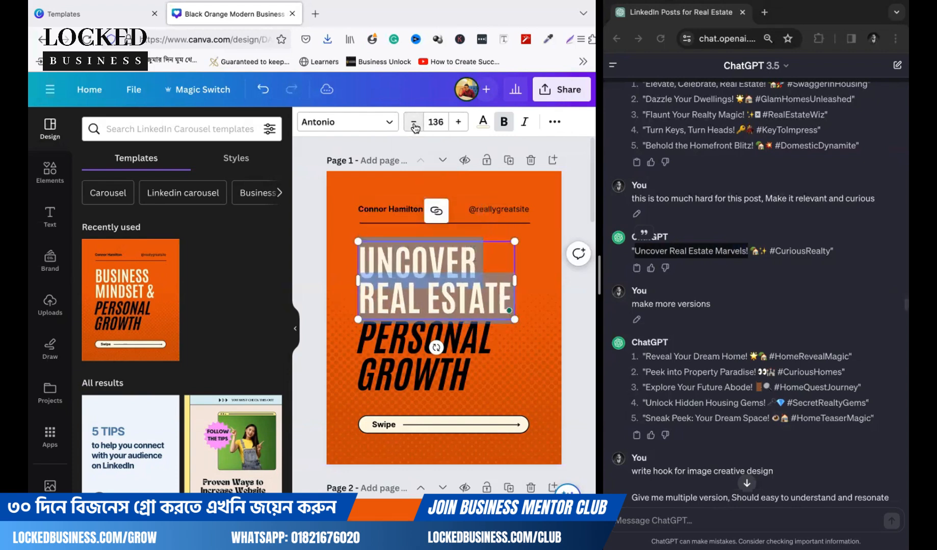
left_click(527, 387)
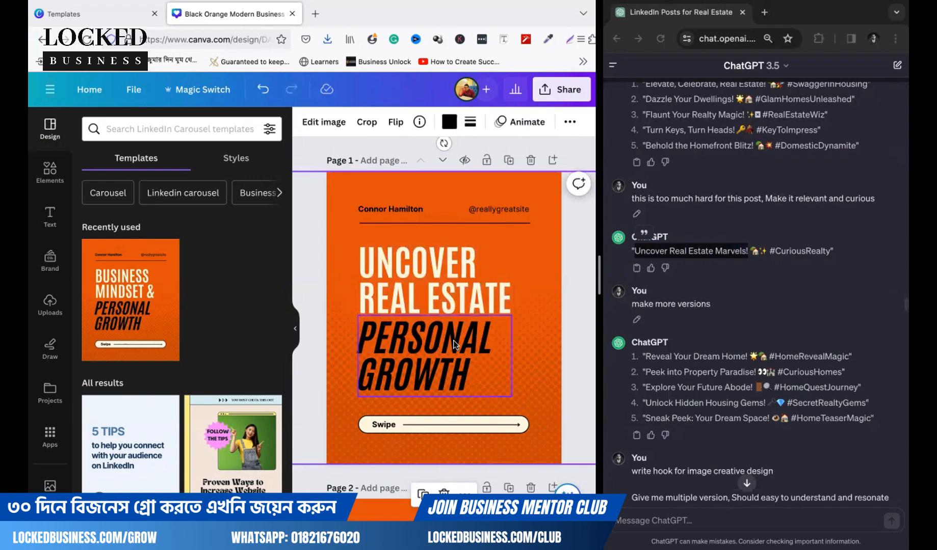
- Replace the italic "PERSONAL GROWTH" text with "MARVELS" and move it up directly beneath "REAL ESTATE"
double_click(440, 342)
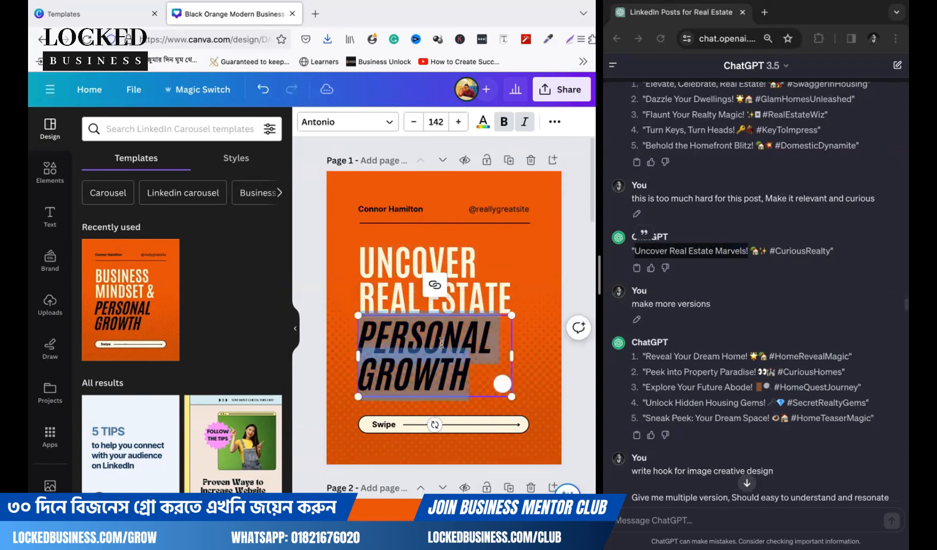
type("MARVELS")
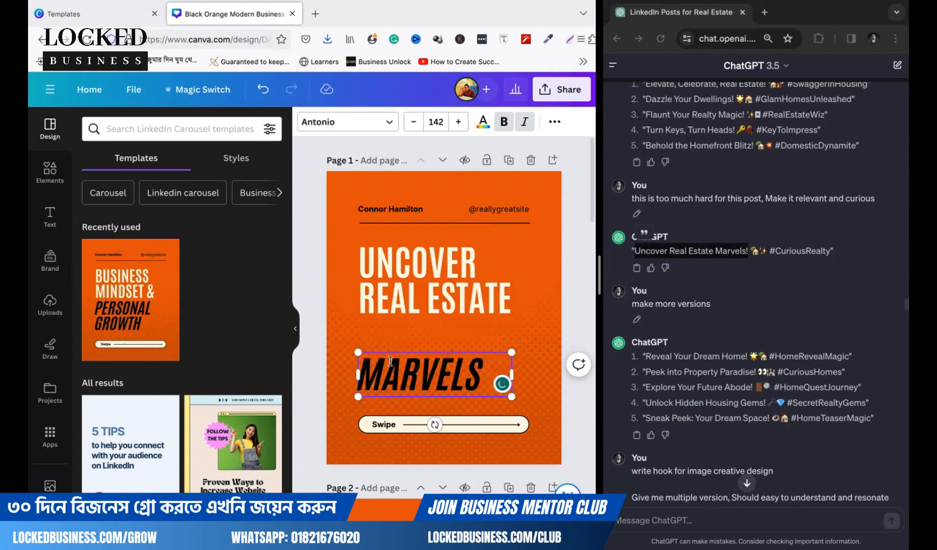
left_click_drag(396, 381, 398, 349)
- Try deleting the dotted pattern image from page 1's background and undo the deletion
left_click(338, 196)
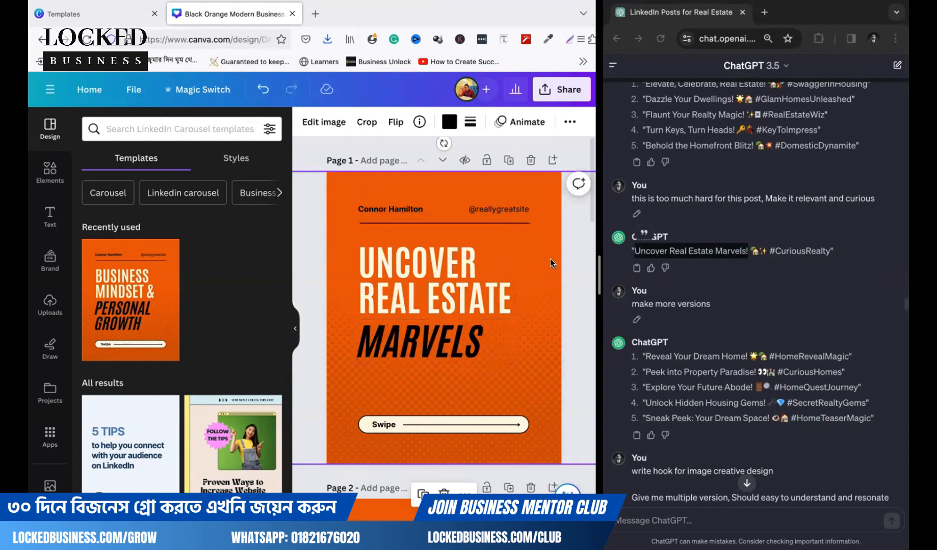
key("Delete")
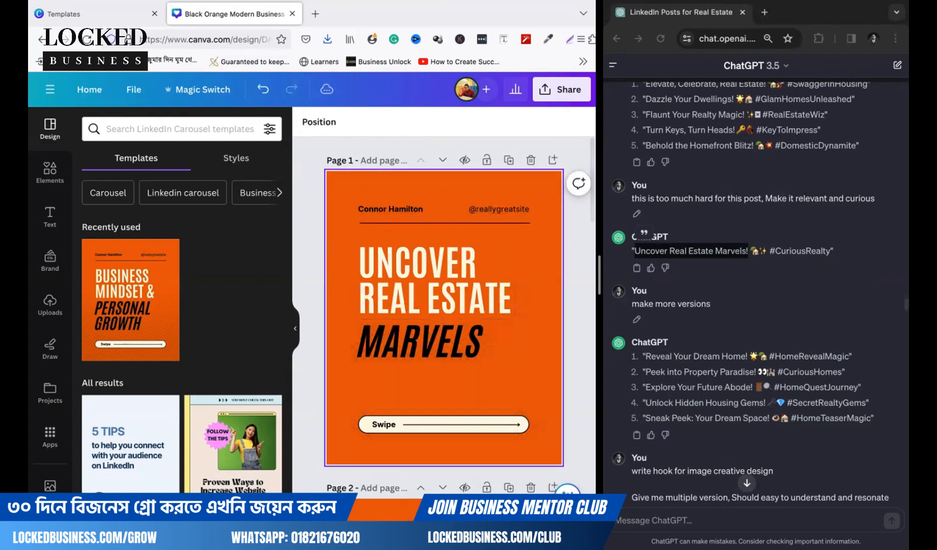
left_click(455, 189)
key("ctrl+z")
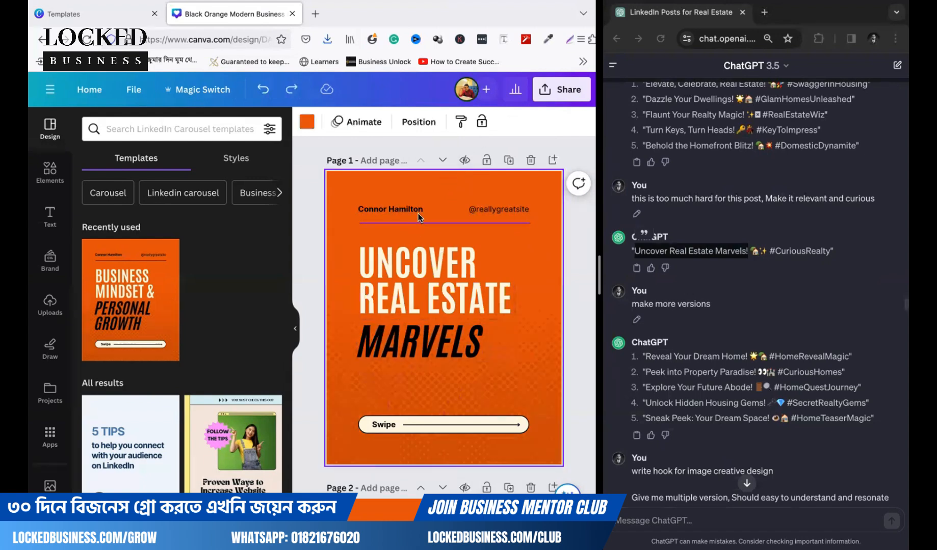
- Try the black-to-gold gradient on page 1's background and settle on the black-to-grey gradient
left_click(307, 122)
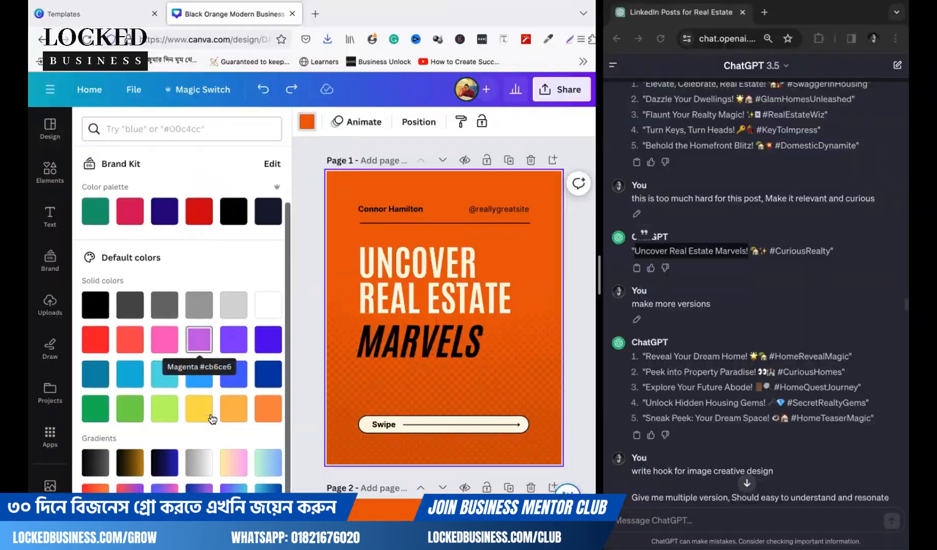
scroll(209, 418, "down", 1)
left_click(131, 459)
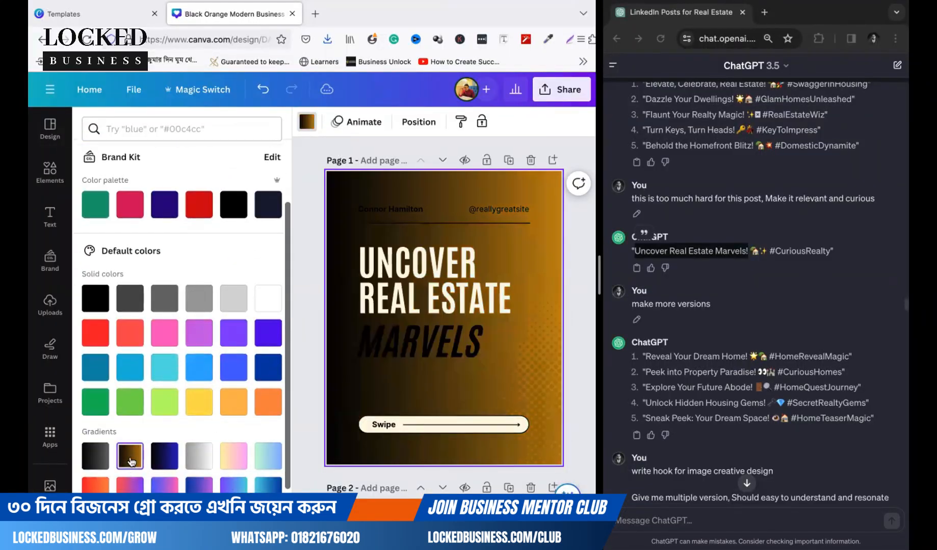
left_click(95, 456)
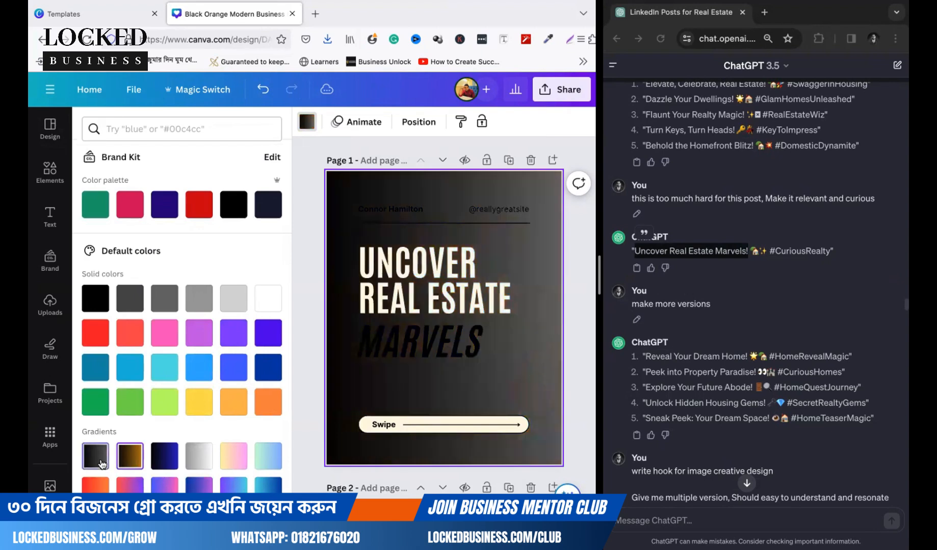
- Change the color of the "MARVELS" text on page 1 to light grey
left_click(483, 325)
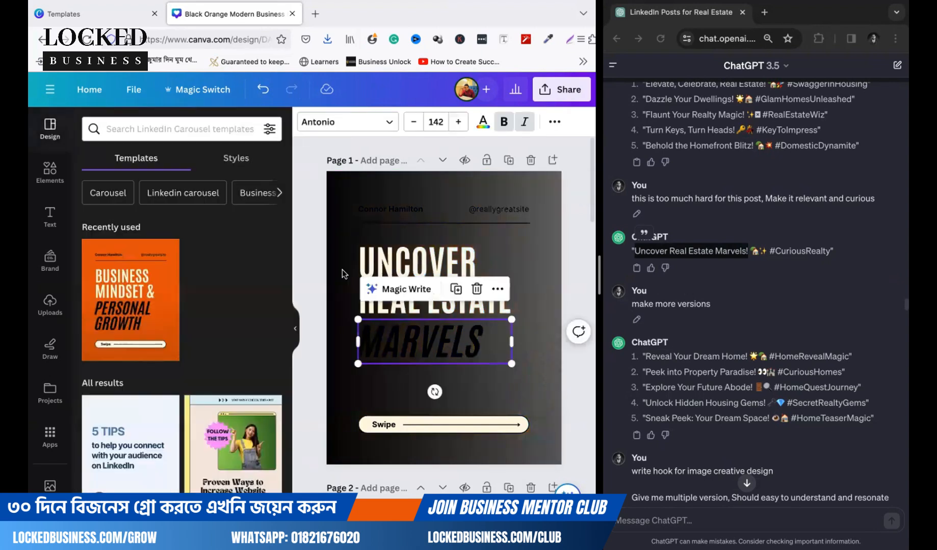
left_click(480, 124)
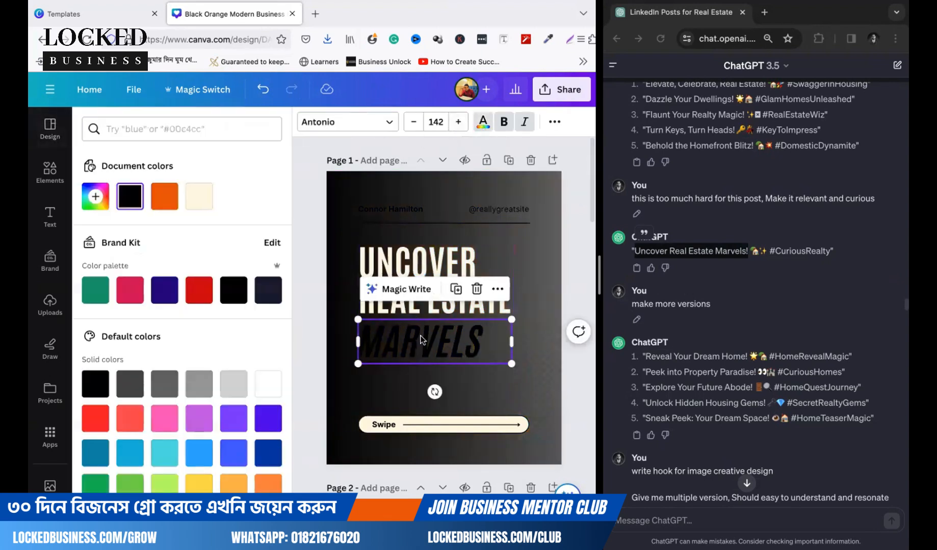
left_click(234, 388)
key("Escape")
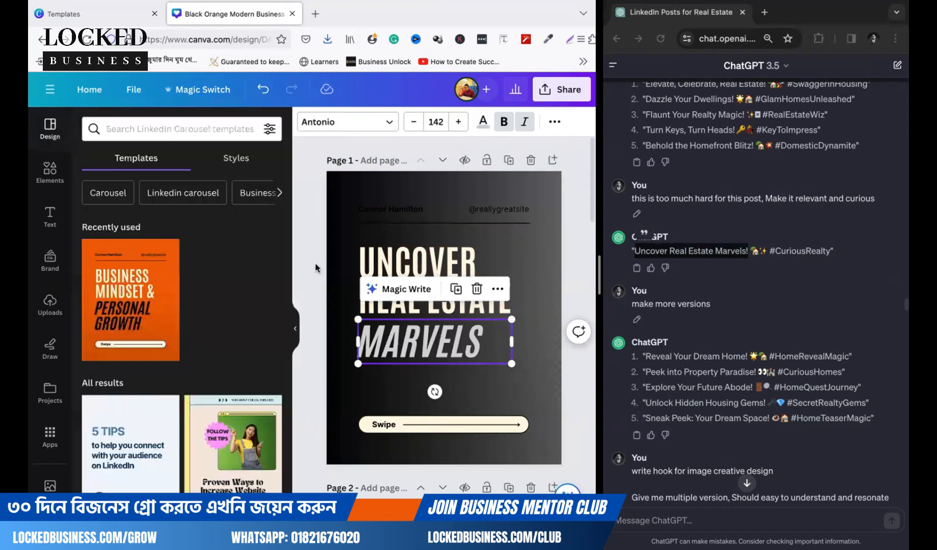
left_click(570, 257)
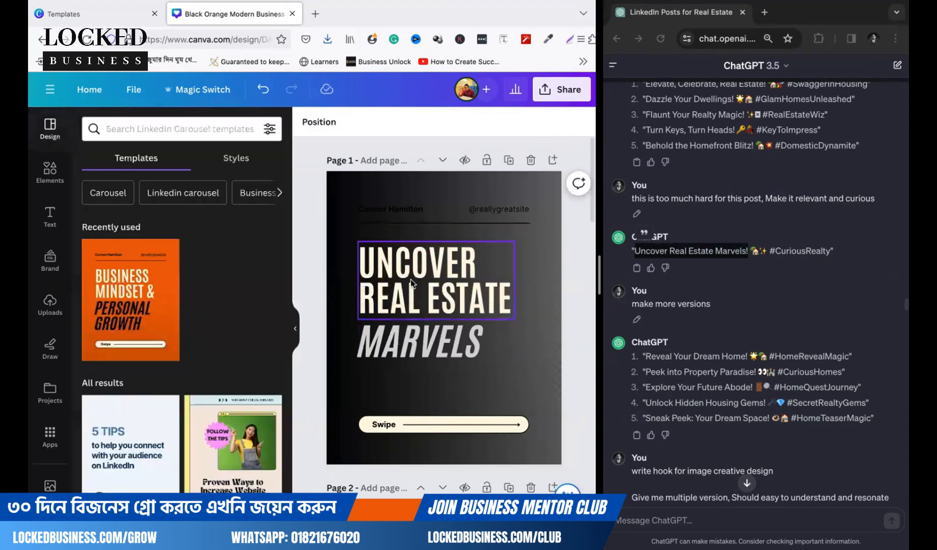
- Check the restyled cover and page 2, and examine ChatGPT's short hooks for each slide of the Facebook Groups carousel
scroll(410, 280, "down", 5)
scroll(410, 280, "up", 5)
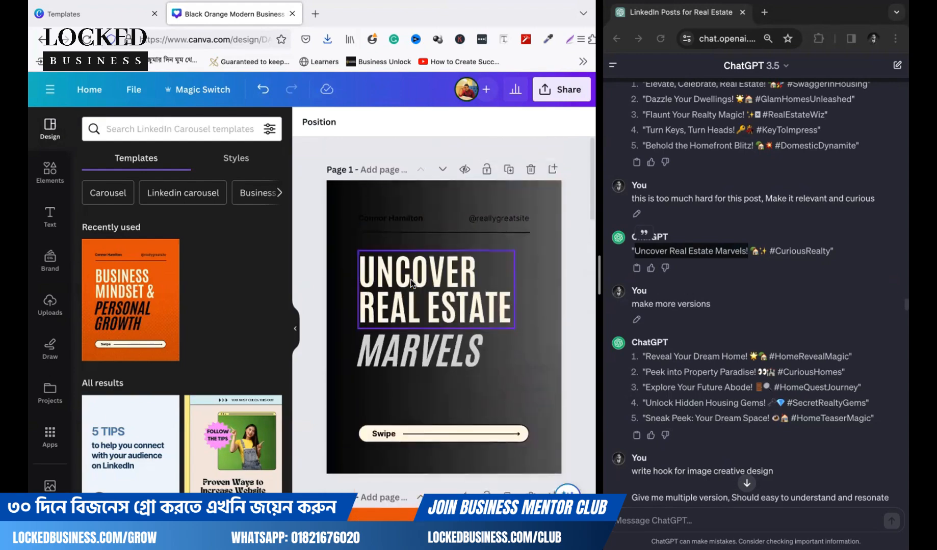
scroll(411, 280, "down", 3)
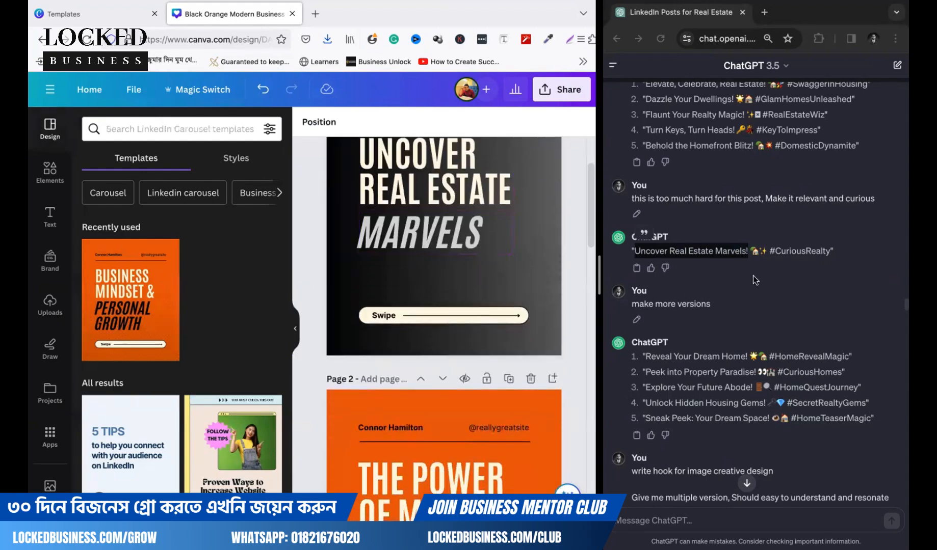
scroll(755, 279, "up", 15)
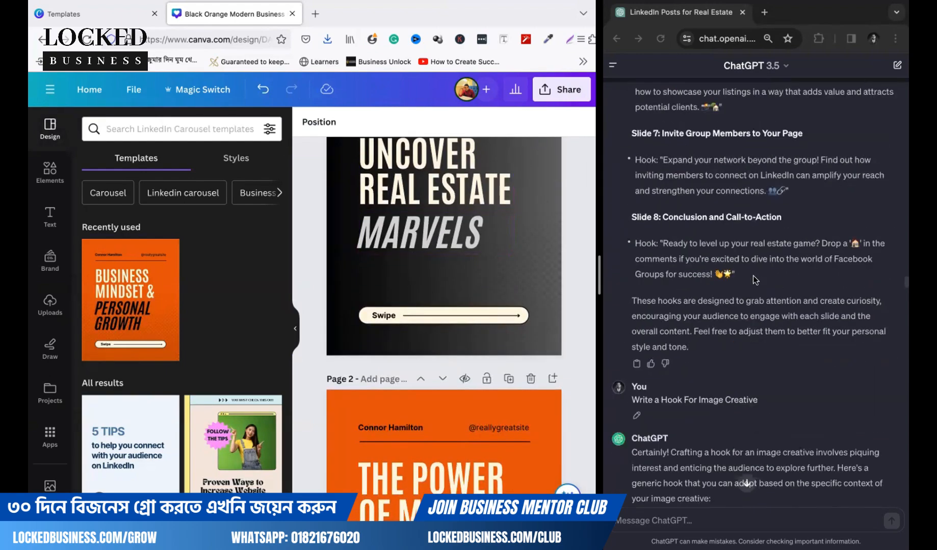
scroll(754, 275, "down", 3)
scroll(753, 275, "up", 2)
scroll(753, 276, "down", 5)
scroll(754, 276, "up", 7)
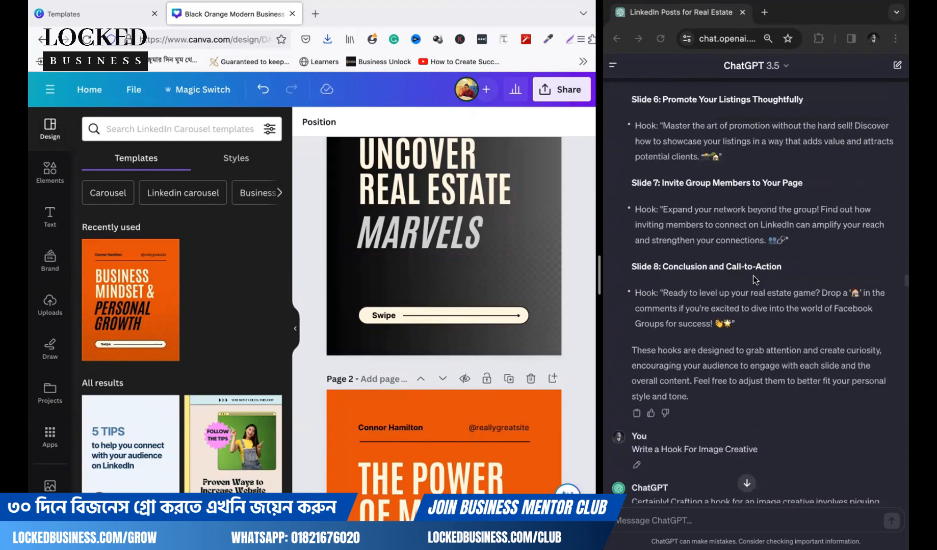
scroll(754, 275, "up", 10)
scroll(753, 276, "down", 1)
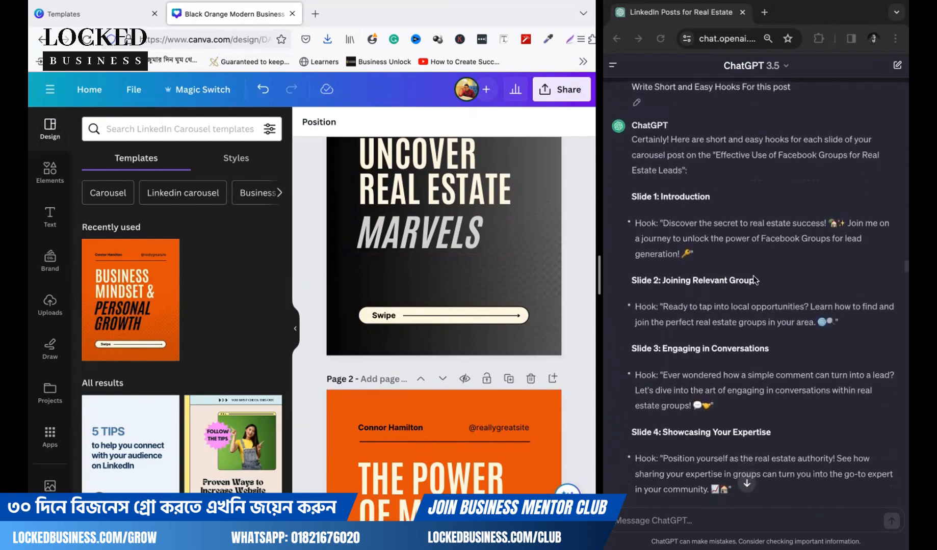
scroll(753, 275, "down", 4)
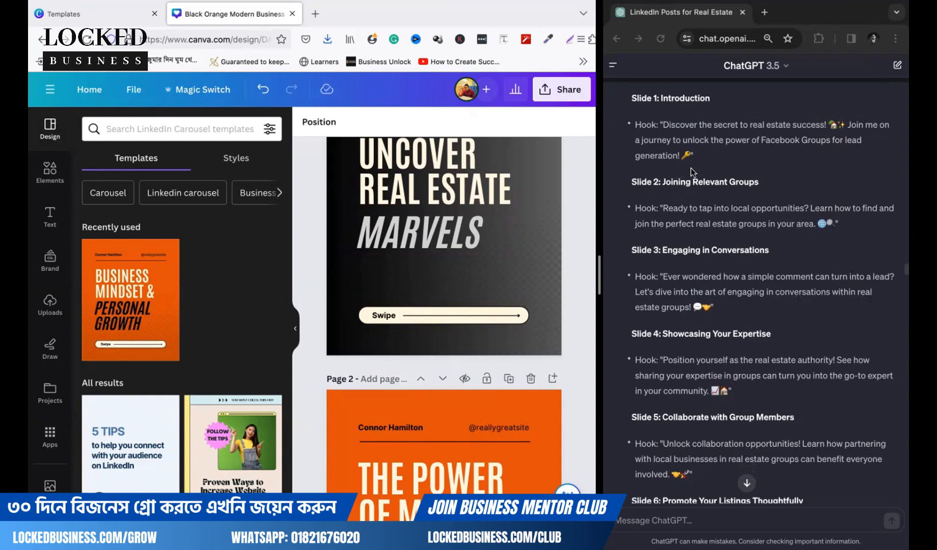
scroll(711, 184, "down", 3)
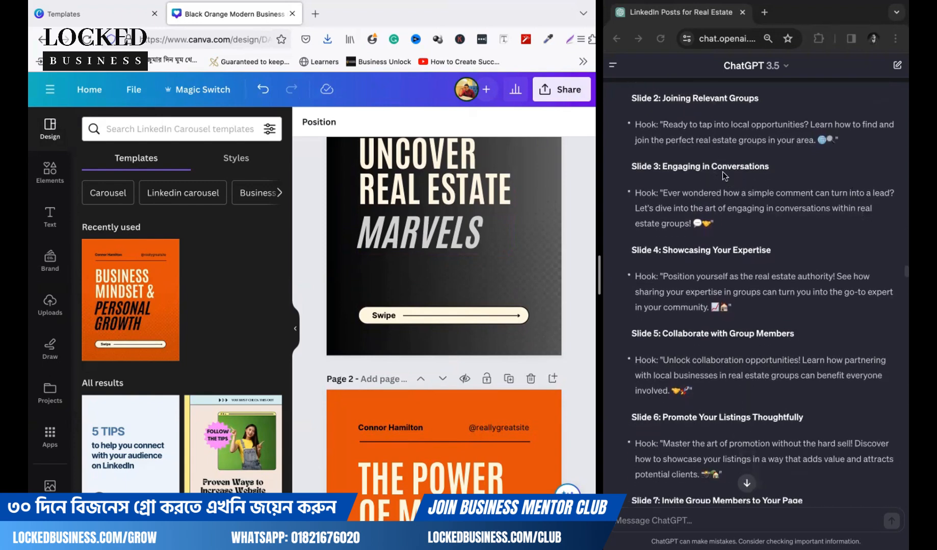
- Replace page 2's heading with ChatGPT's slide 1 headline, "Unlock Real Estate Opportunities with Facebook Groups"
scroll(715, 204, "up", 10)
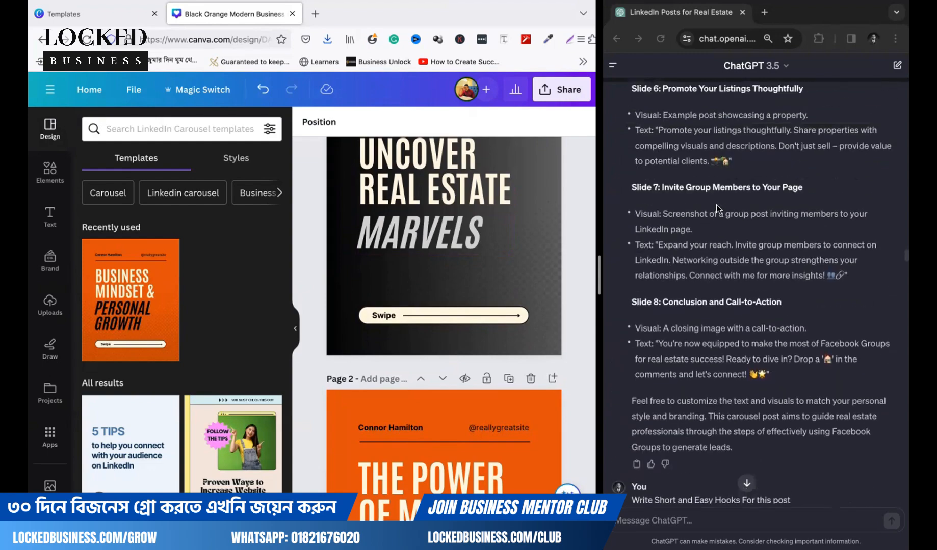
scroll(715, 204, "up", 10)
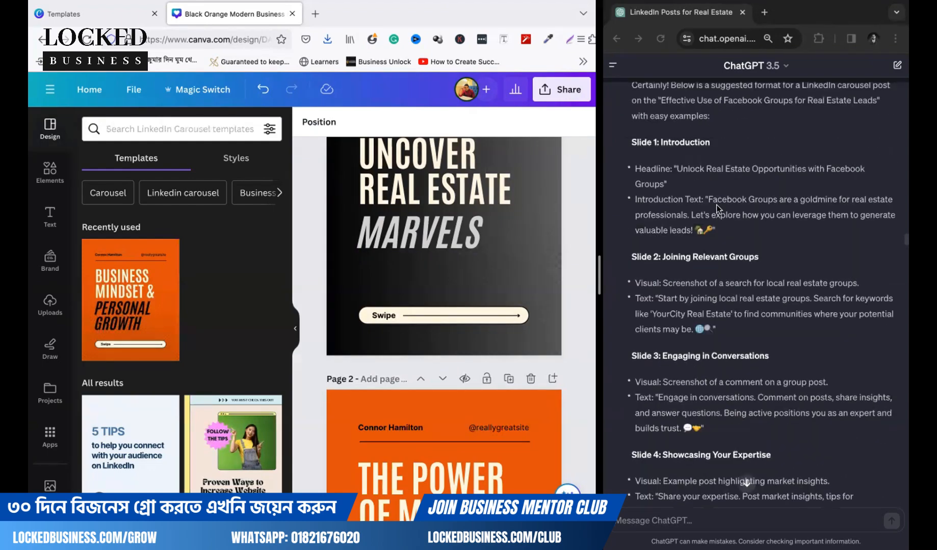
scroll(716, 204, "up", 1)
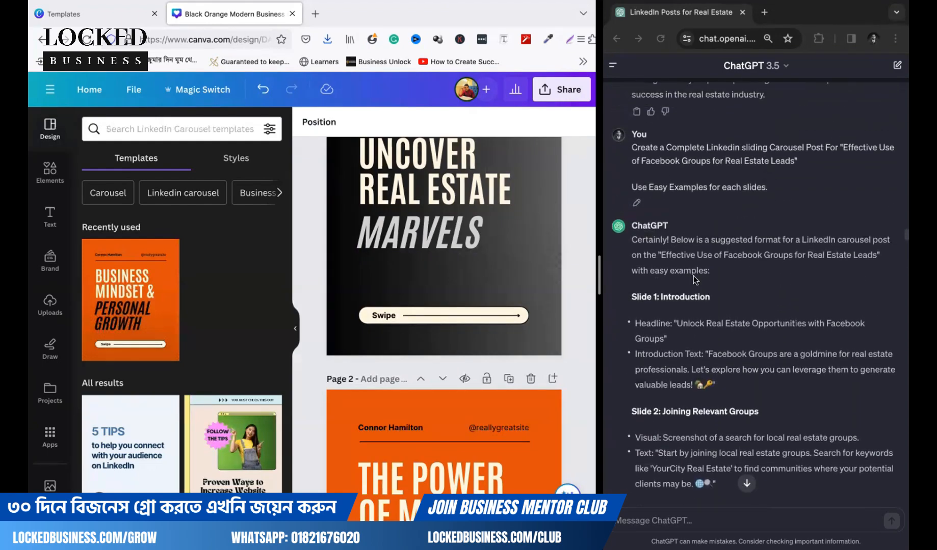
scroll(693, 276, "down", 3)
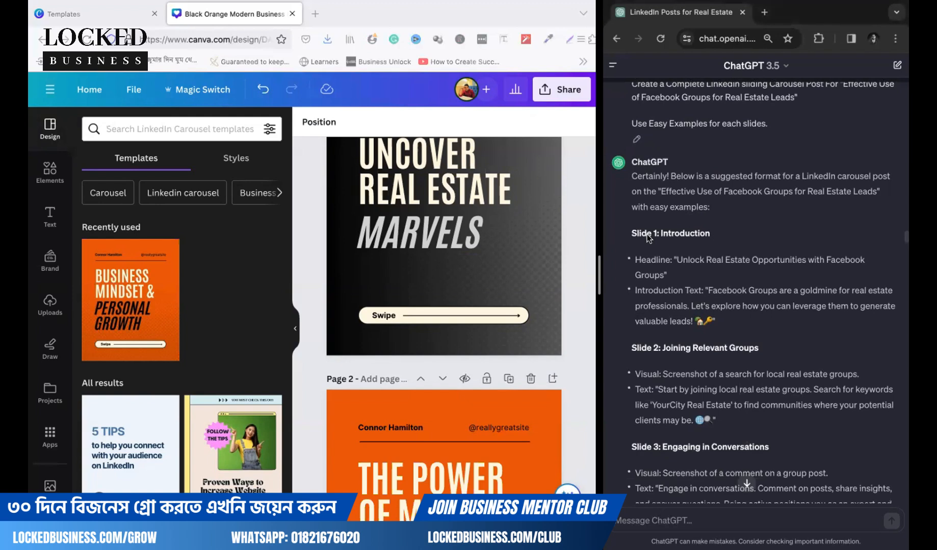
left_click_drag(675, 261, 724, 277)
key("ctrl+c")
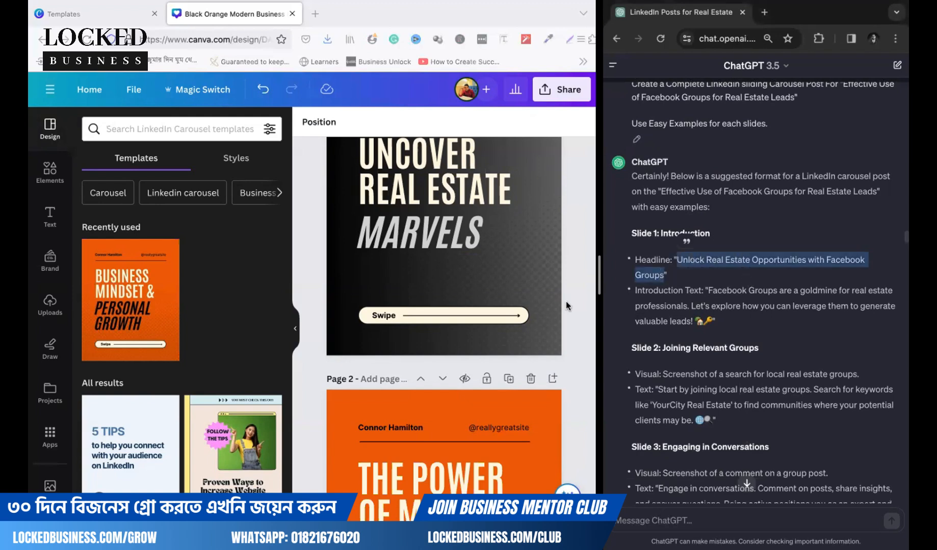
scroll(567, 307, "down", 5)
left_click(431, 331)
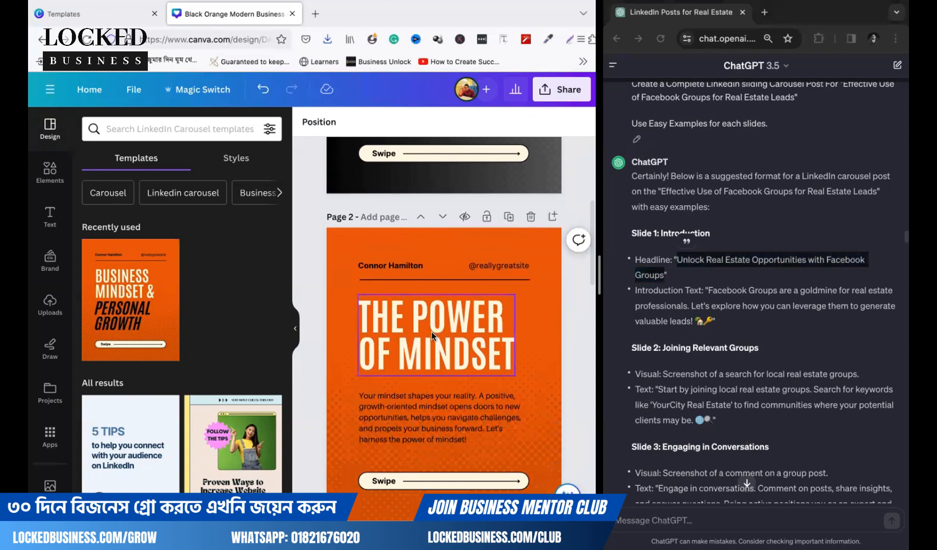
double_click(431, 331)
key("ctrl+v")
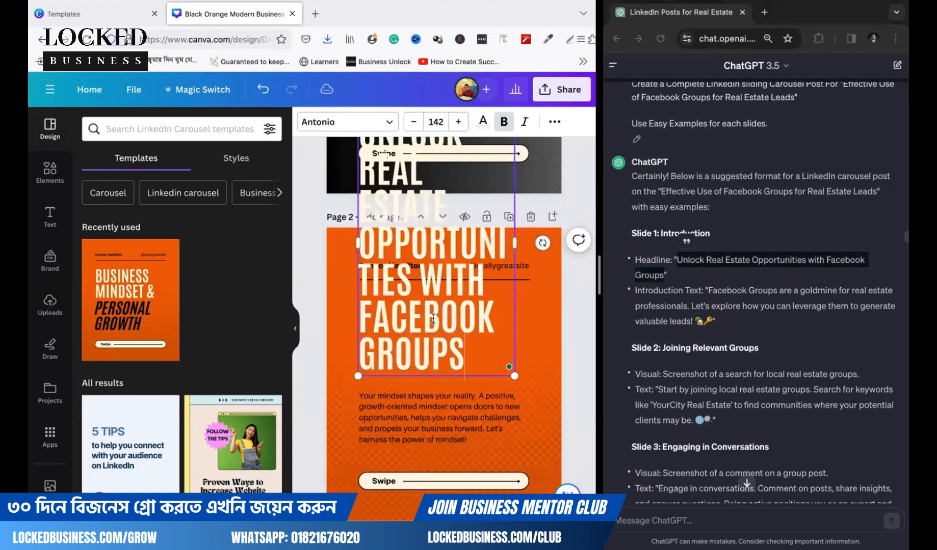
- Try font sizes 25, 55 and 75 on page 2's heading
key("ctrl+a")
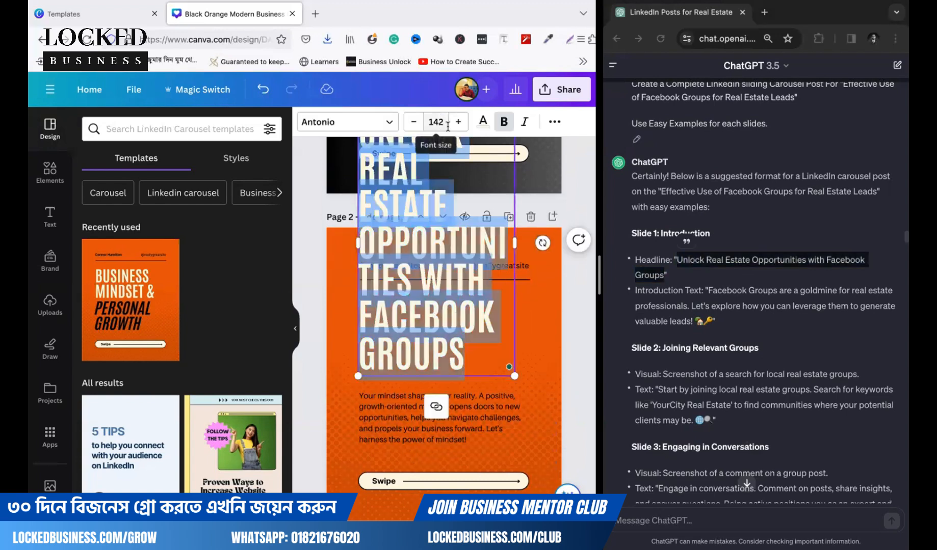
left_click(443, 122)
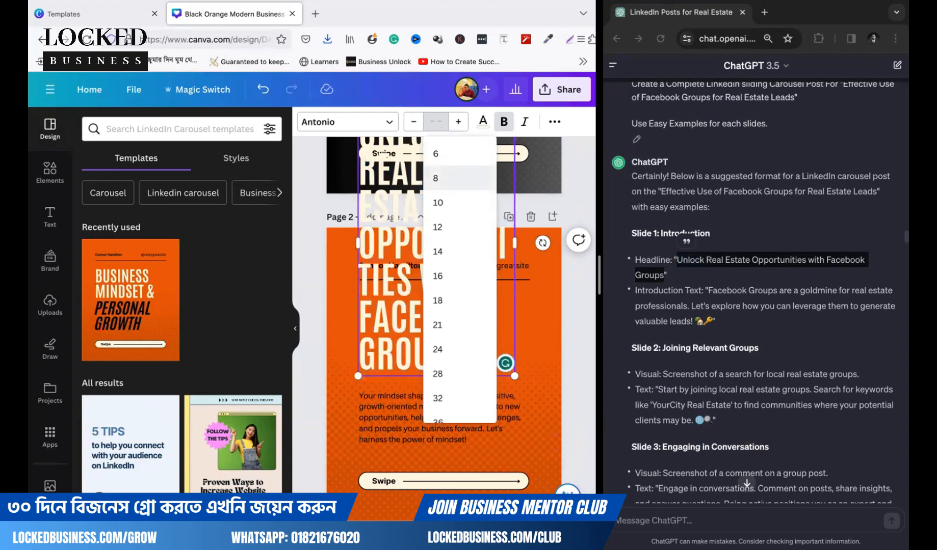
type("25")
key("Return")
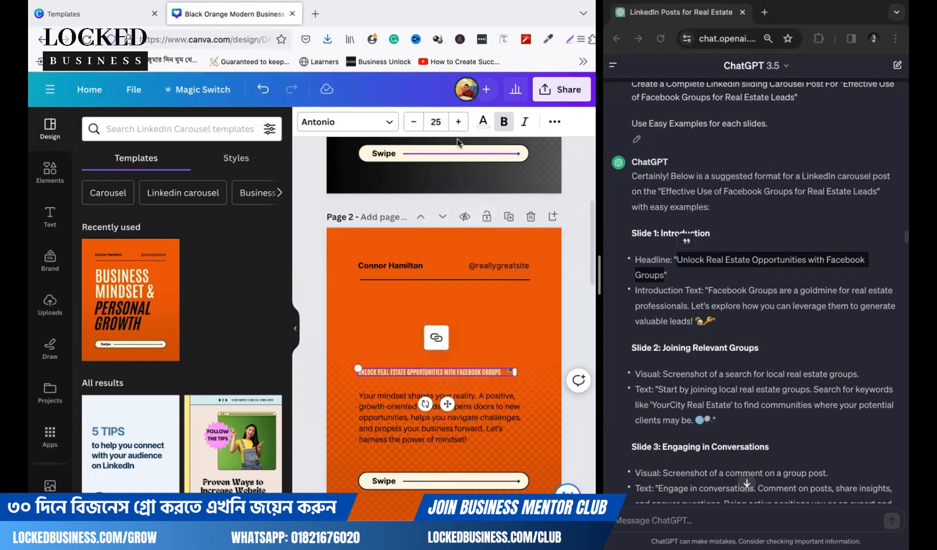
left_click(433, 123)
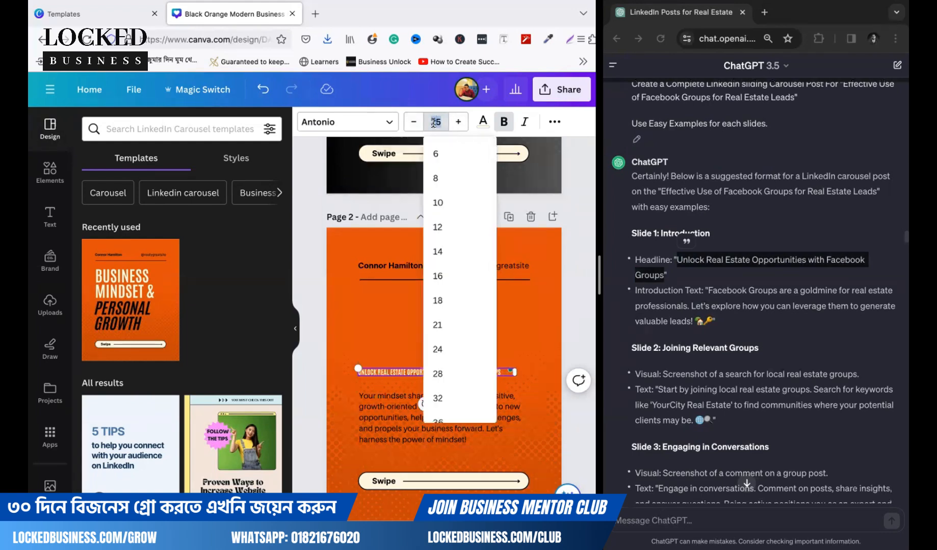
type("55")
key("Return")
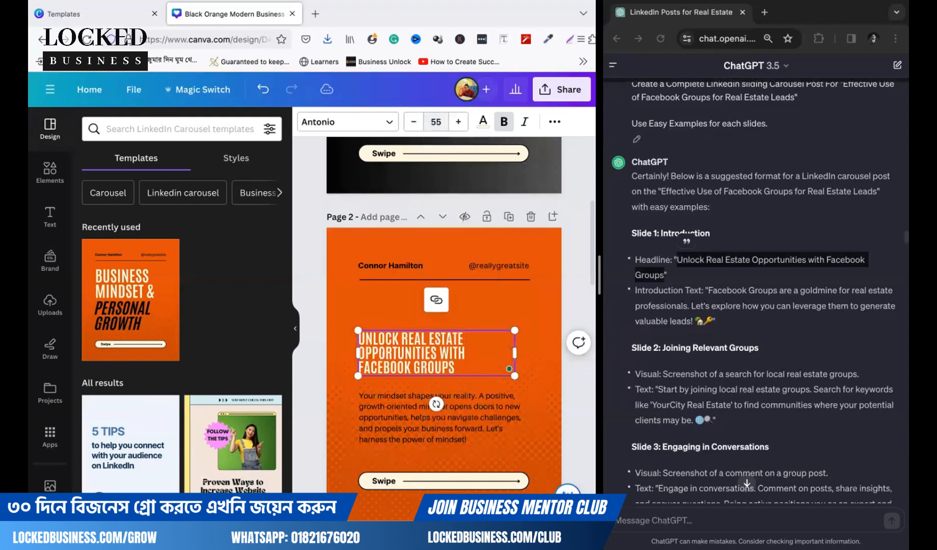
left_click(436, 122)
type("75")
key("Return")
- Set the font size of page 2's heading to 85, reduce it to 78, and widen its text box to about 879
left_click(436, 122)
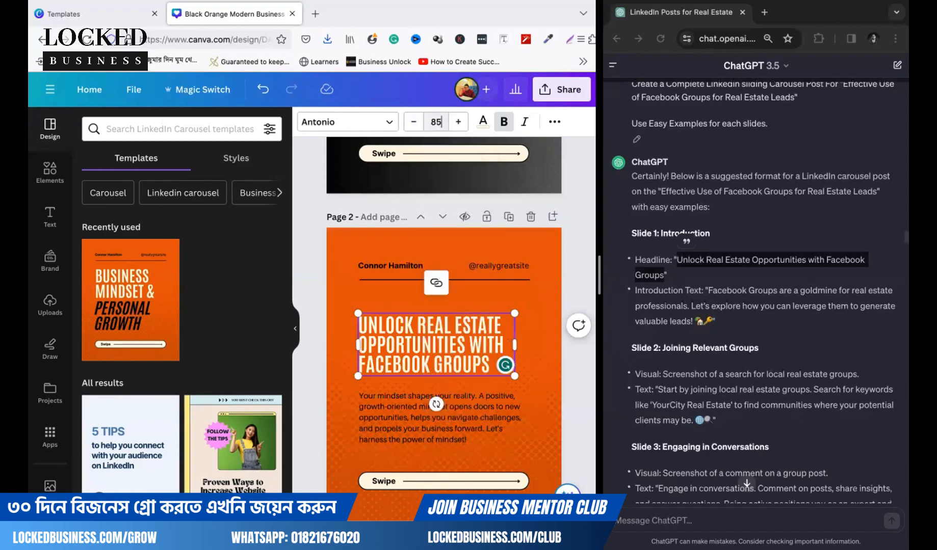
type("85")
key("Return")
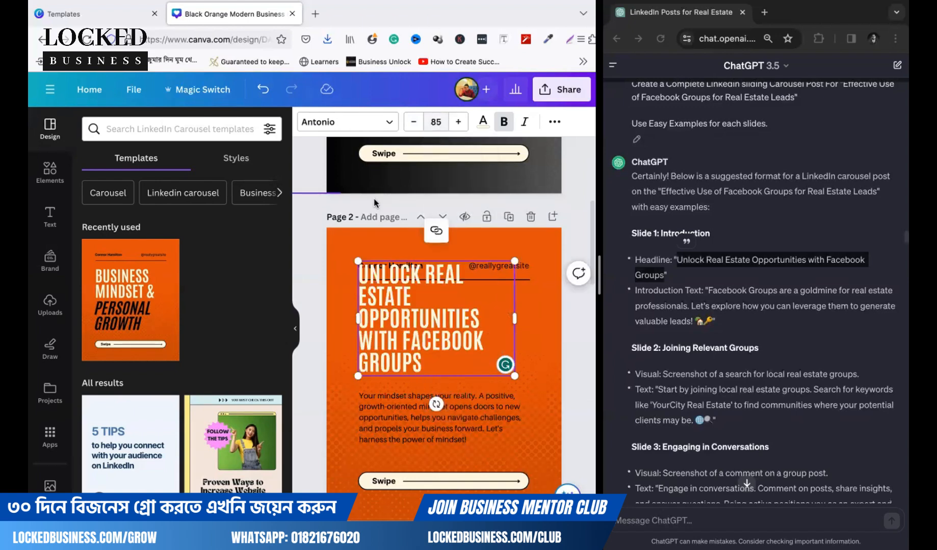
left_click(414, 121)
left_click(414, 122)
left_click(414, 121)
left_click(414, 122)
left_click(414, 122)
left_click(414, 121)
left_click(414, 122)
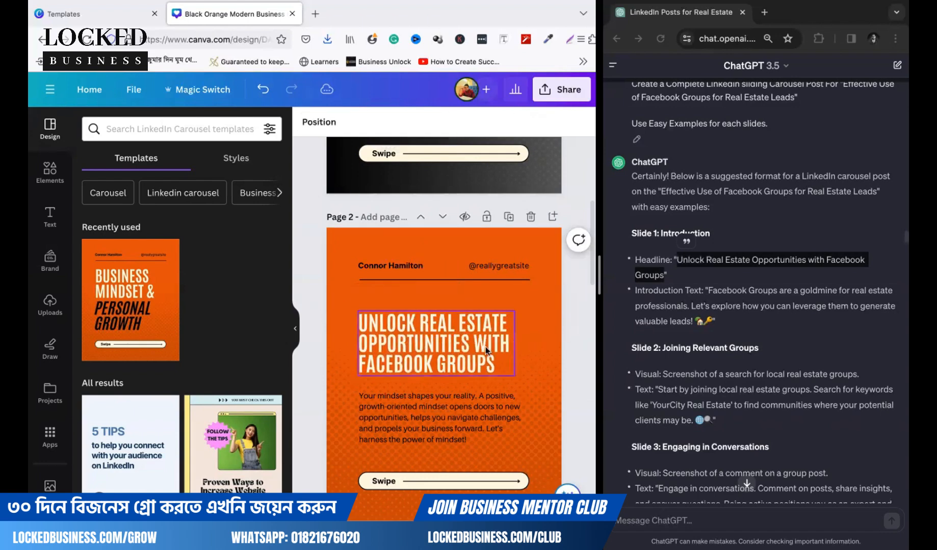
left_click_drag(516, 343, 536, 343)
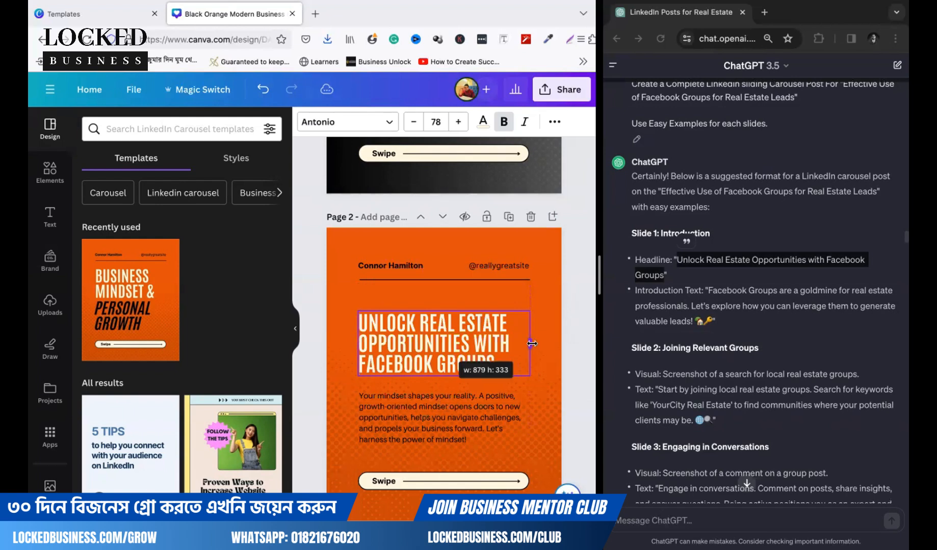
left_click(333, 366)
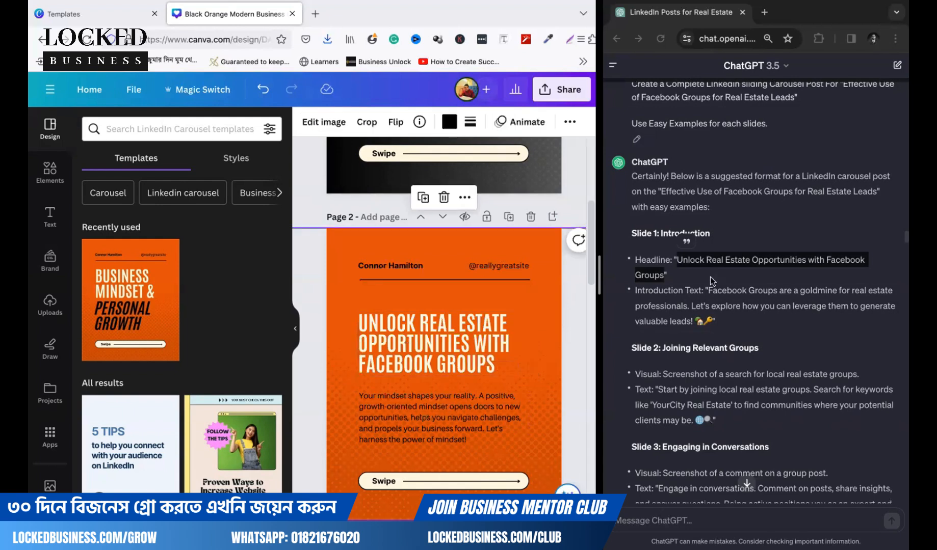
- Replace page 2's body paragraph with ChatGPT's slide 1 introduction text, beginning "Facebook Groups are a goldmine for real estate professionals"
left_click(668, 297)
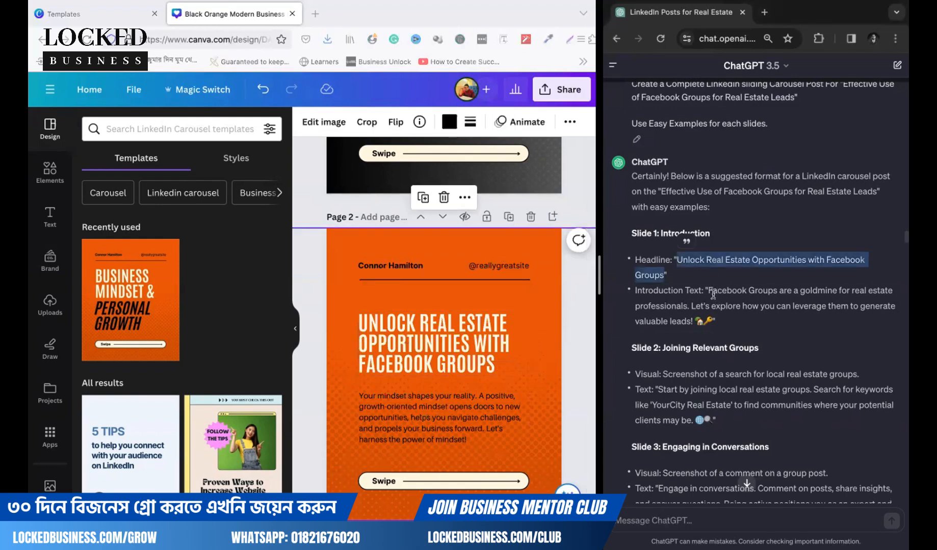
left_click_drag(708, 291, 692, 317)
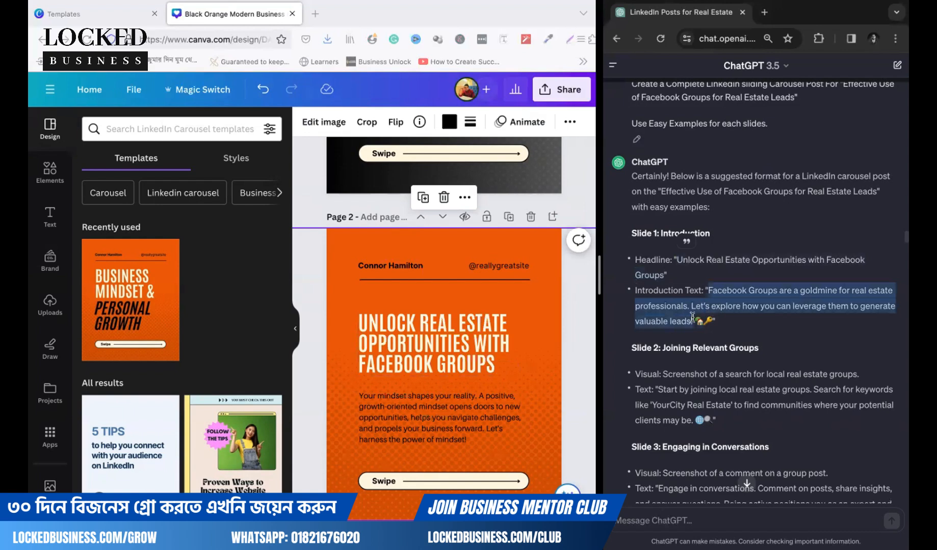
left_click(450, 410)
key("ctrl+a")
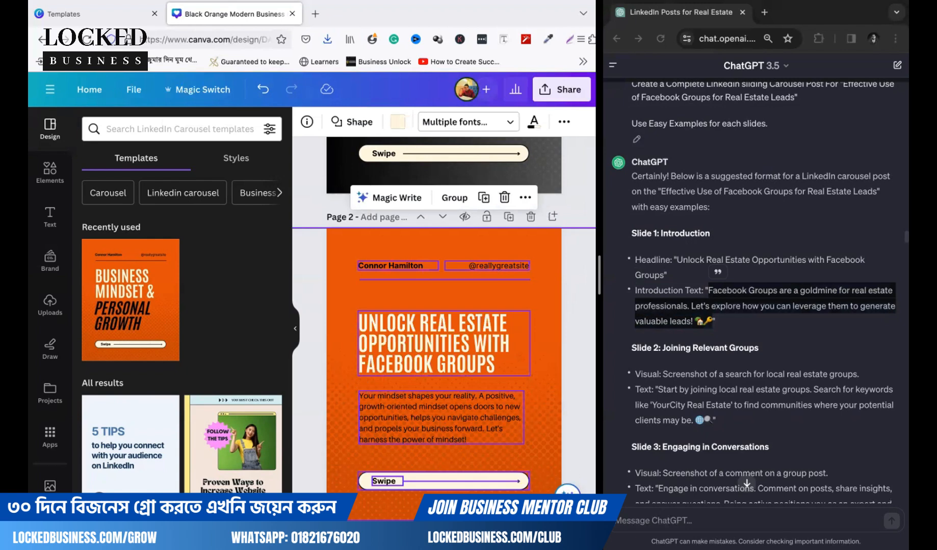
left_click(346, 161)
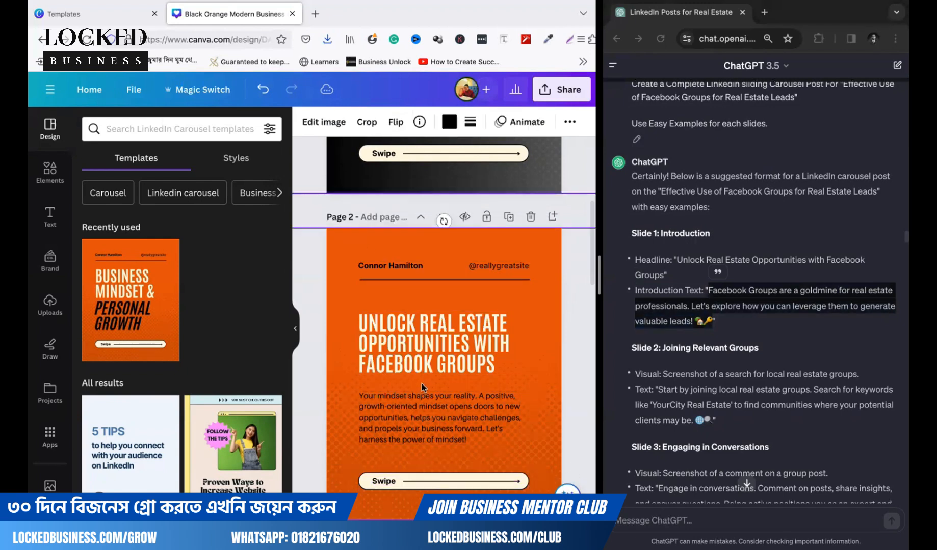
double_click(421, 409)
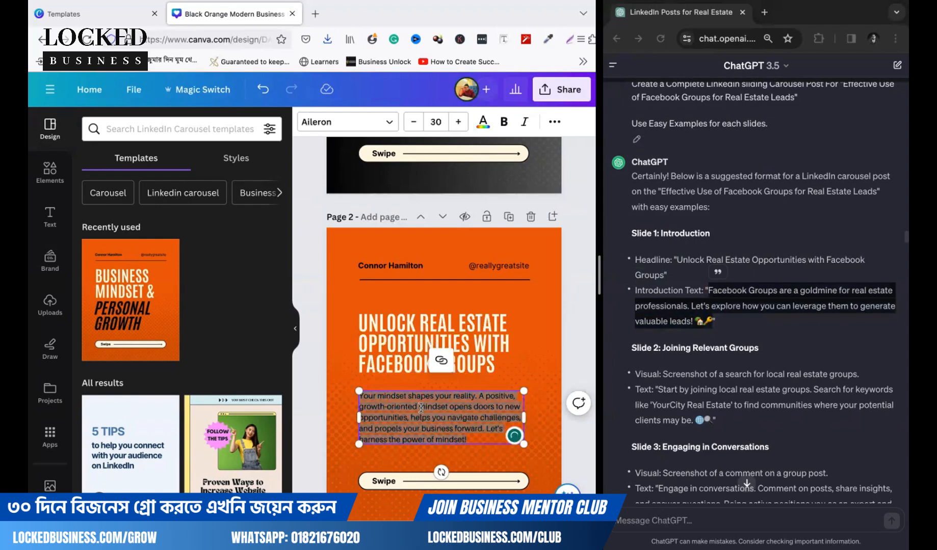
type("Facebook Groups are a goldmine for real estate professionals. Let's explore how you can leverage them to generate valuable leads! 🏡🔑")
- Change the color of page 2's body paragraph to light grey
key("ctrl+a")
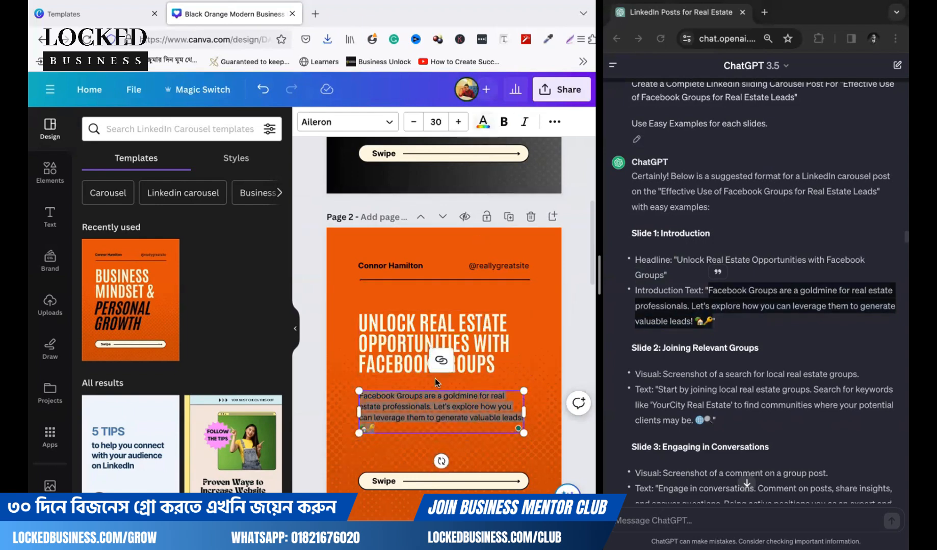
left_click(489, 120)
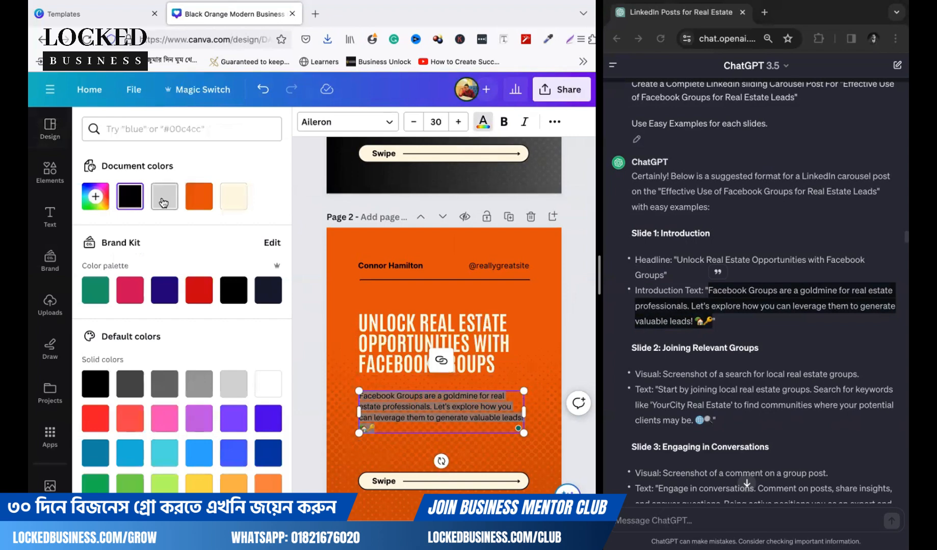
left_click(361, 296)
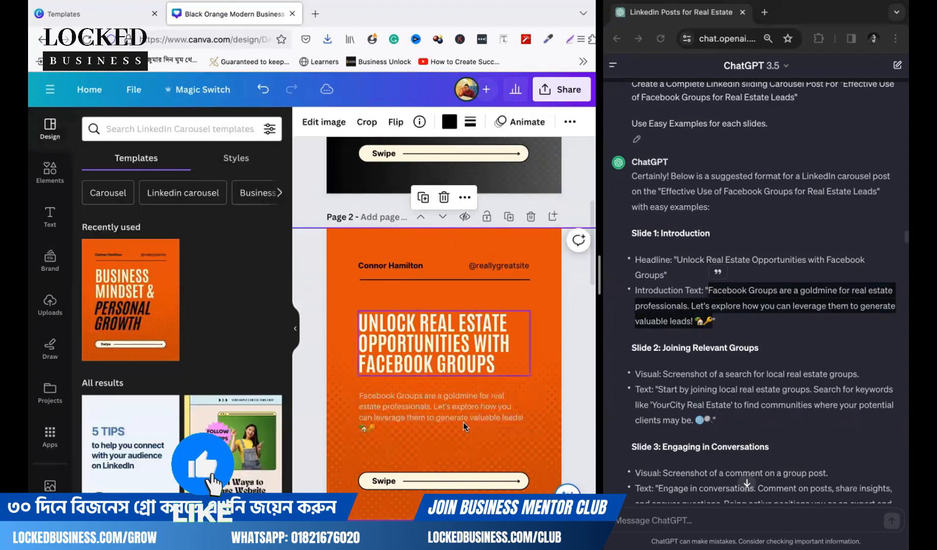
- Shift page 2's dotted pattern image and change the orange page background to the black-to-grey gradient used on page 1
left_click(343, 245)
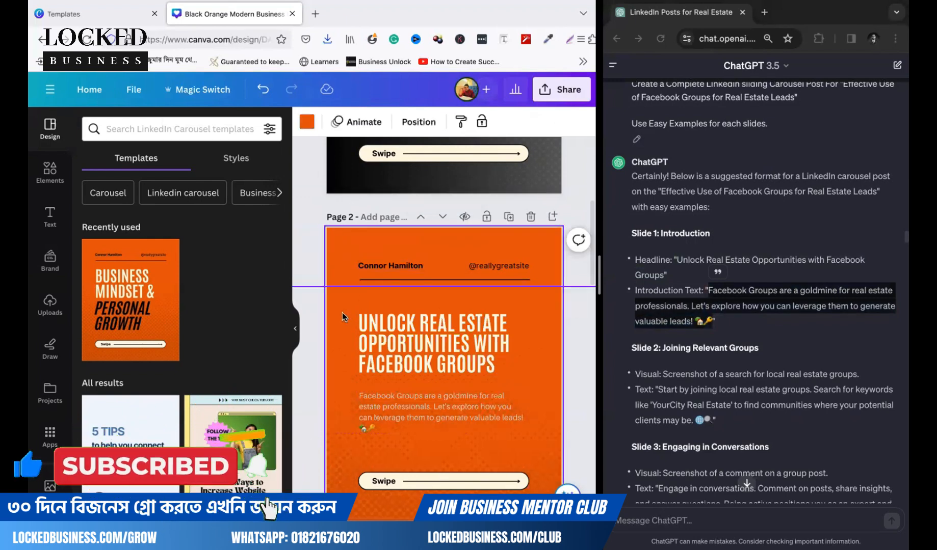
left_click_drag(342, 312, 345, 288)
left_click(320, 128)
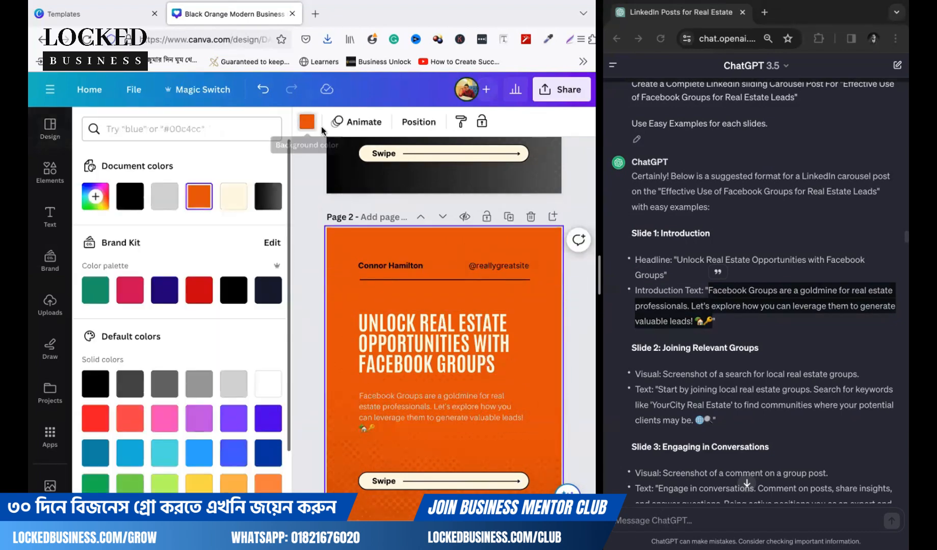
left_click(268, 196)
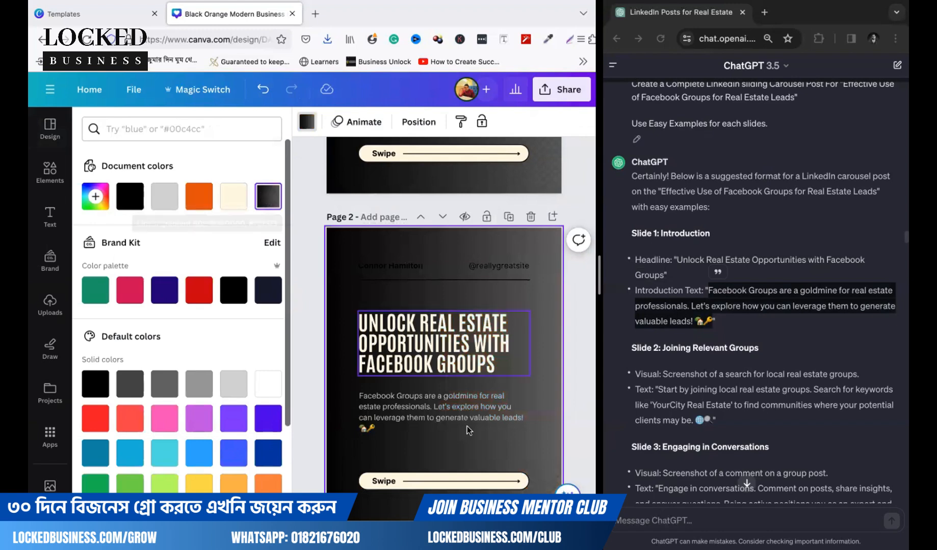
- Shift the "UNCOVER REAL ESTATE" and "MARVELS" texts on page 1 slightly to the left
scroll(423, 320, "up", 5)
scroll(423, 320, "down", 5)
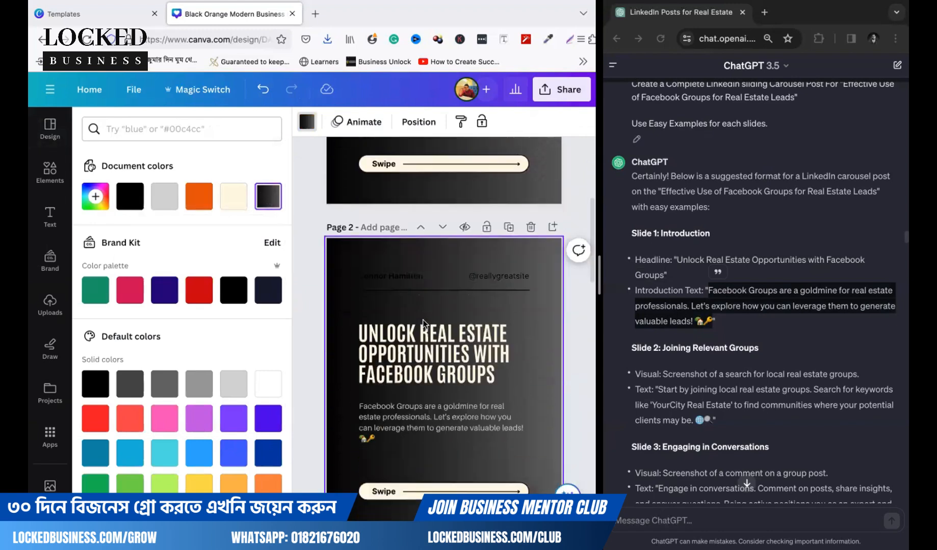
scroll(422, 320, "down", 2)
scroll(423, 320, "up", 6)
scroll(439, 242, "down", 1)
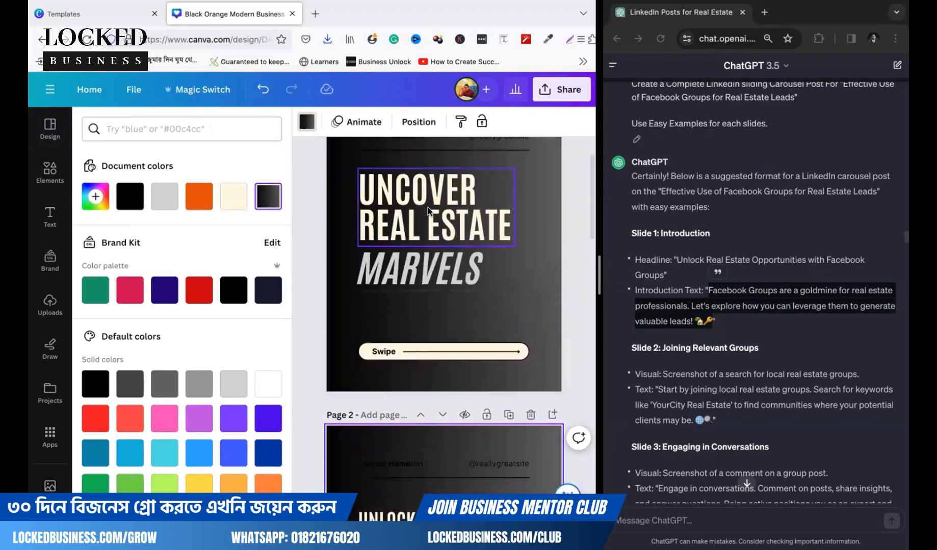
scroll(428, 206, "up", 3)
left_click(390, 304)
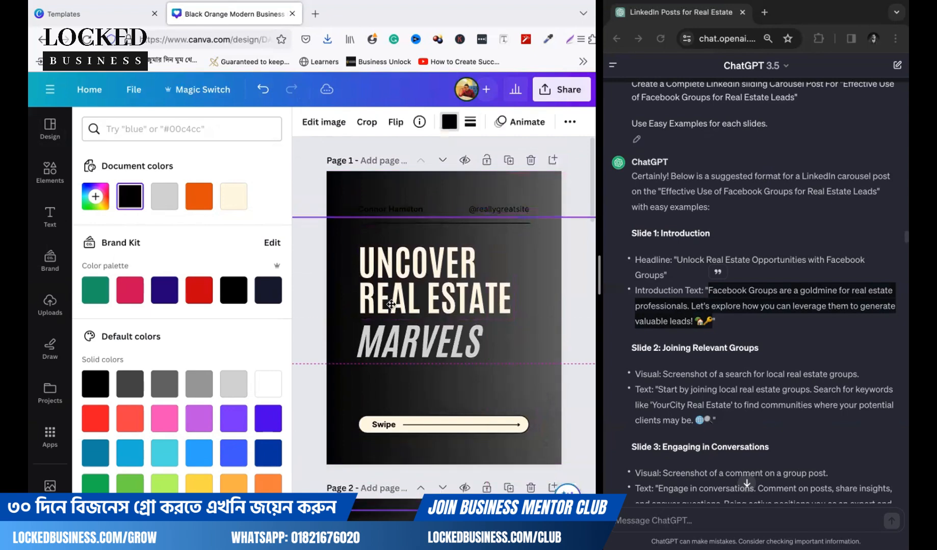
left_click_drag(396, 269, 383, 269)
left_click_drag(409, 351, 399, 350)
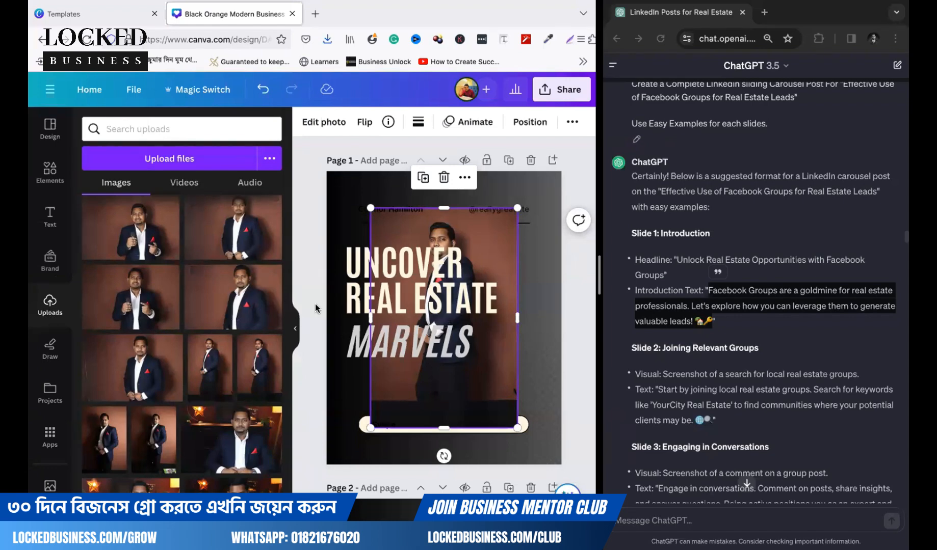
- Place the uploaded standing portrait photo on the right side of page 1 and remove its background with BG Remover
left_click_drag(502, 246, 577, 254)
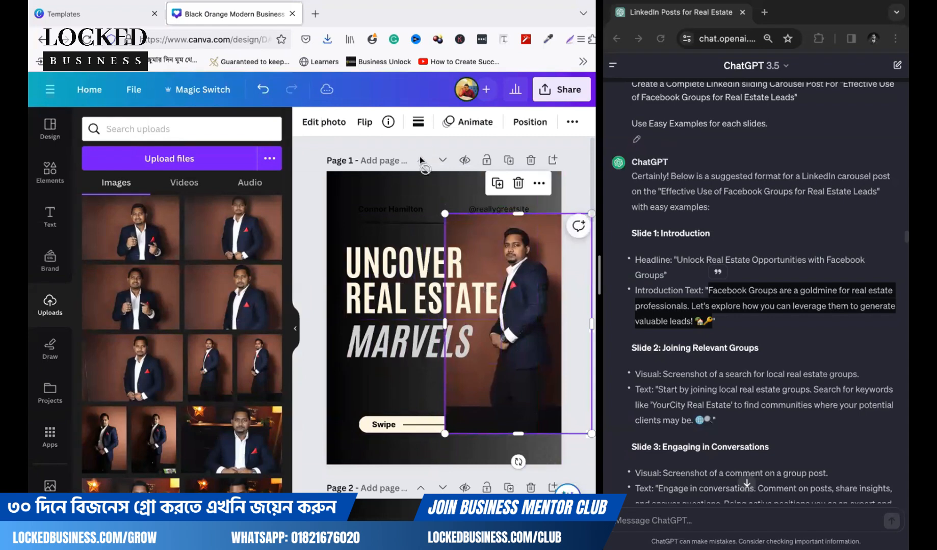
left_click(324, 122)
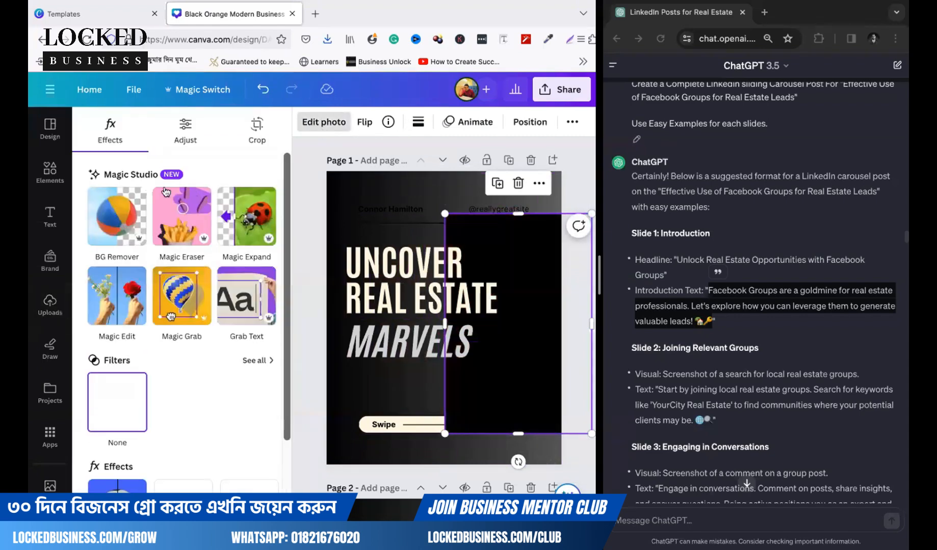
left_click(131, 239)
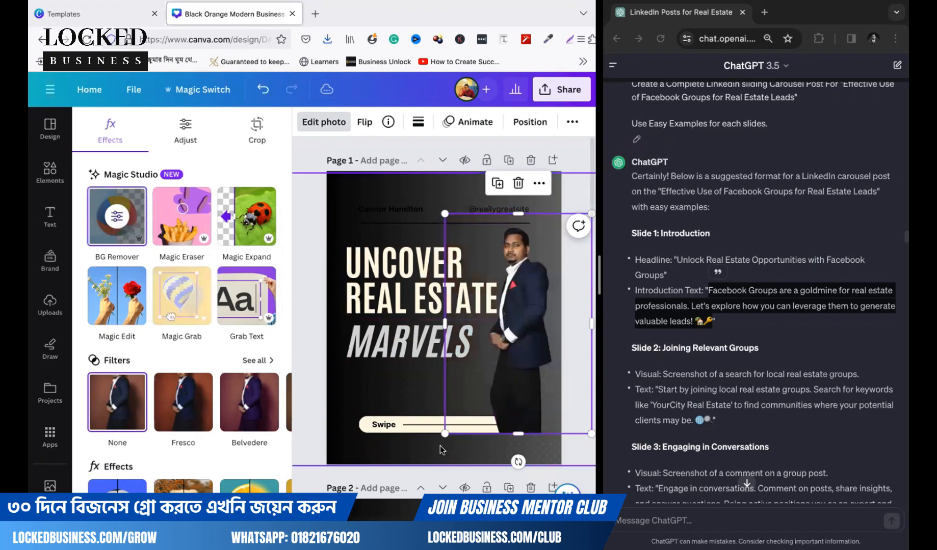
- Enlarge the portrait photo on page 1 so that it reaches the page's bottom edge
left_click_drag(521, 433, 520, 462)
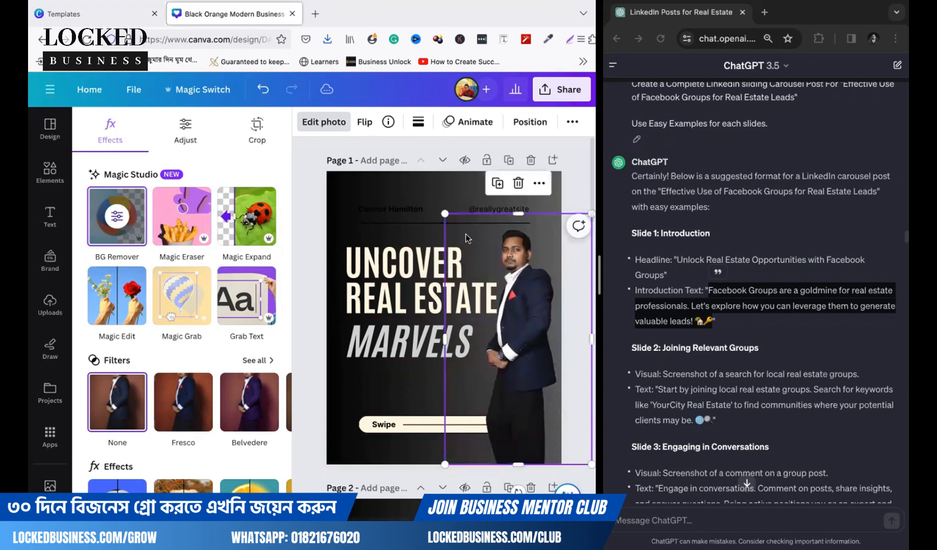
mouse_move(442, 208)
left_mouse_down()
mouse_move(433, 199)
mouse_move(448, 210)
left_mouse_up()
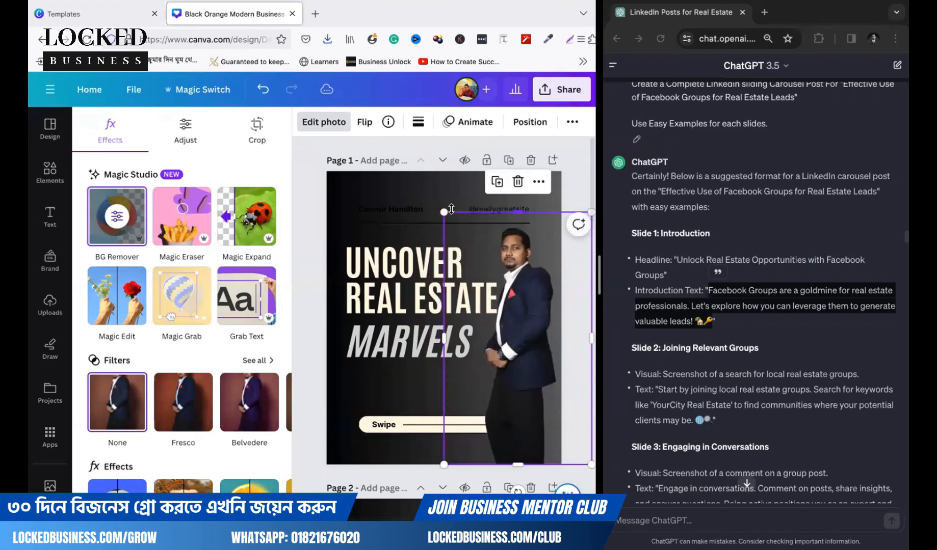
left_click(50, 305)
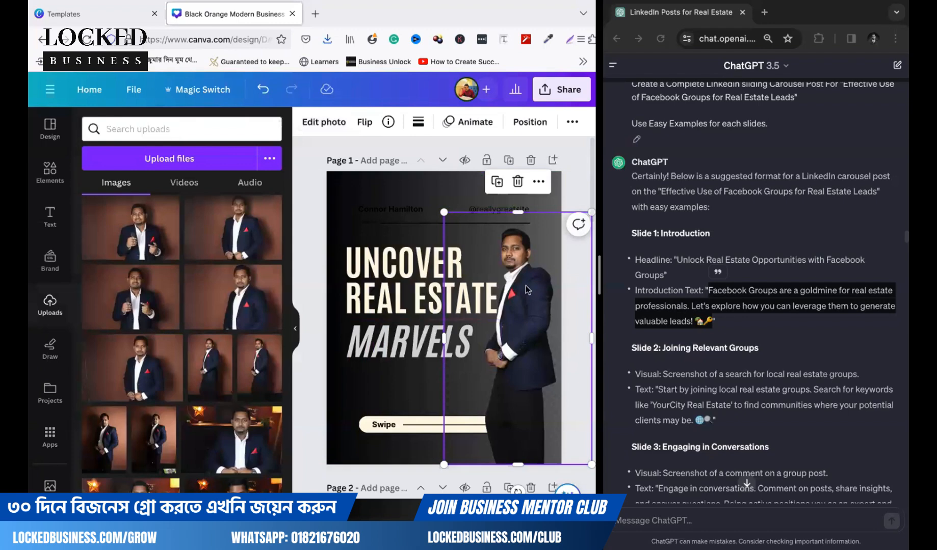
- Set the page 1 portrait photo's brightness to 42 and contrast to 29
left_click(322, 122)
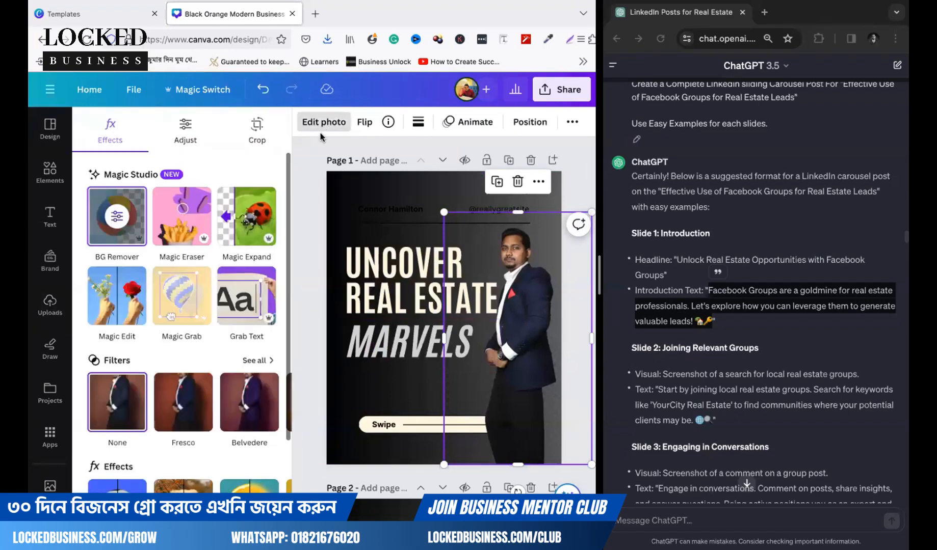
left_click(185, 128)
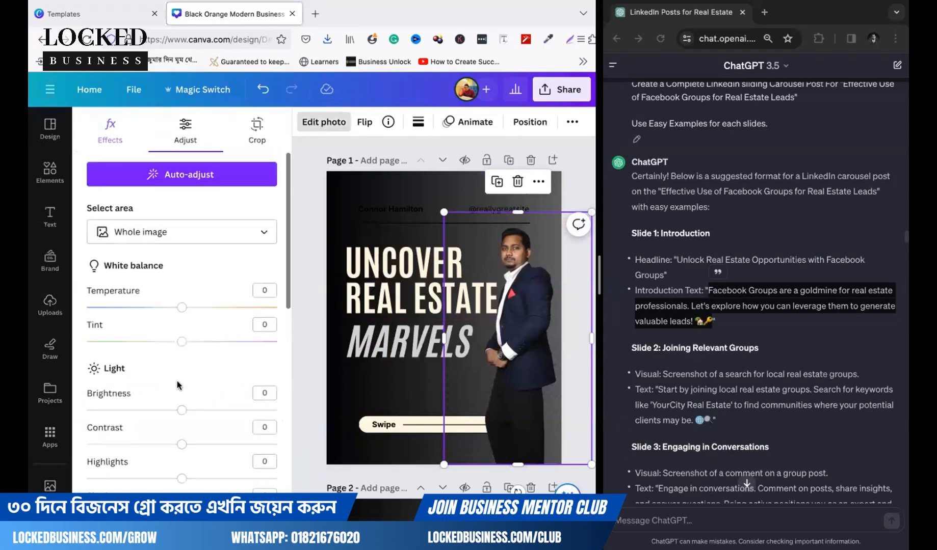
left_click(222, 411)
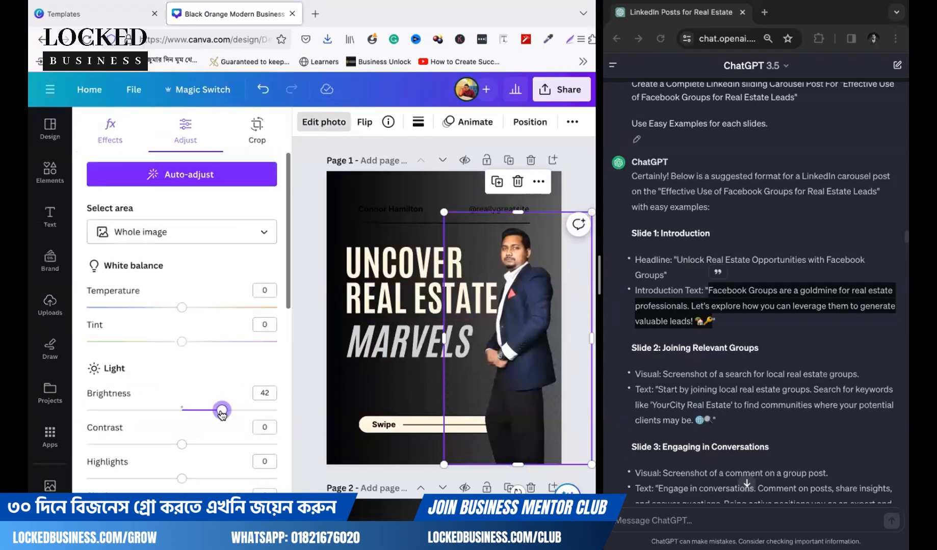
left_click(209, 445)
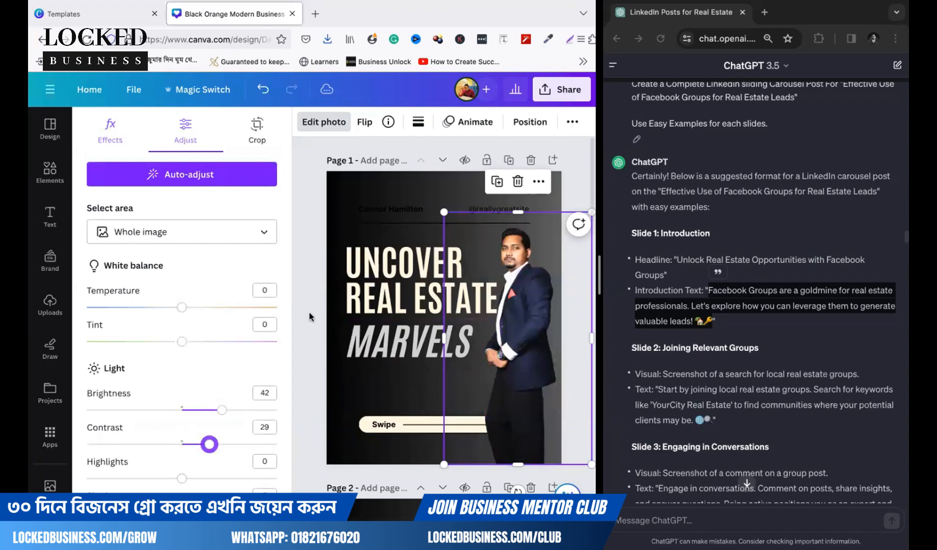
left_click(324, 121)
left_click(309, 265)
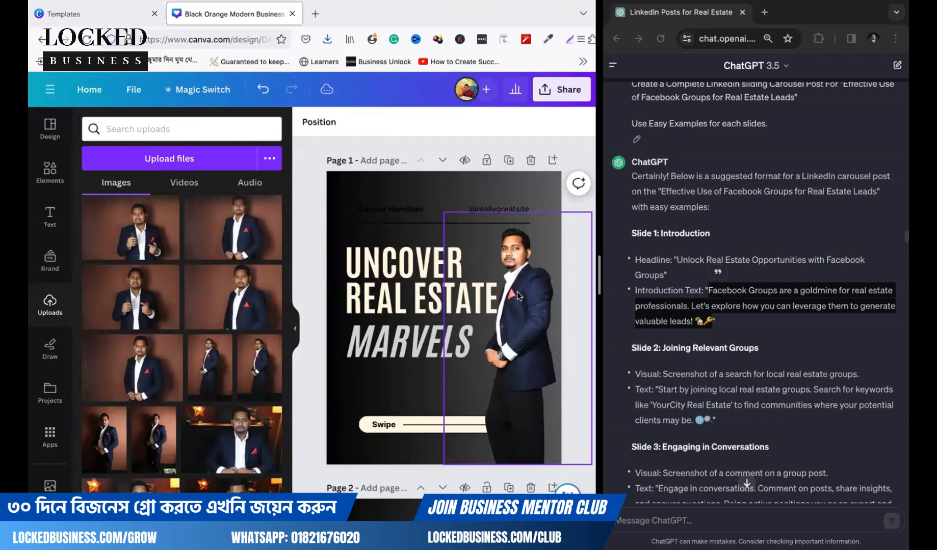
- Replace page 3's "EMBRACING CHANGE" heading with "Joining Relevant Groups" copied from ChatGPT's Slide 2 title
scroll(386, 274, "down", 5)
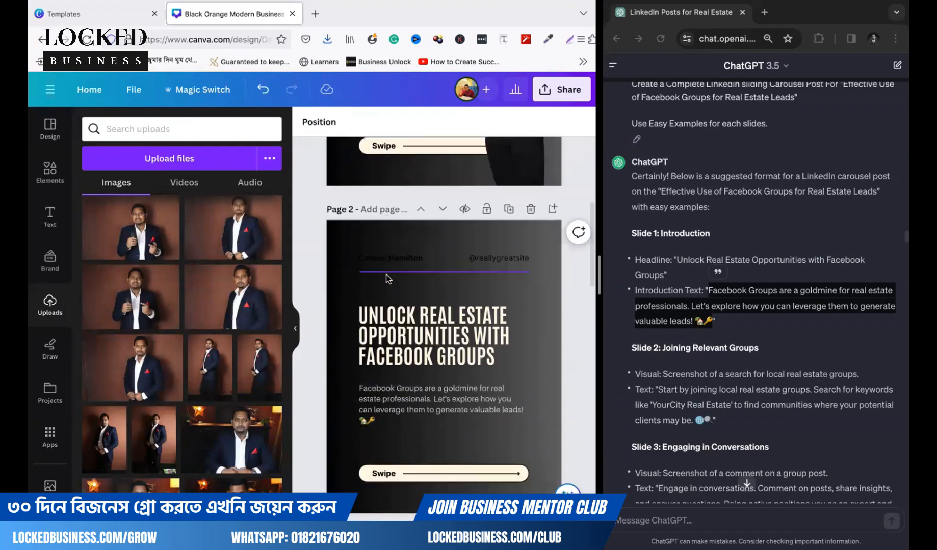
scroll(418, 262, "up", 6)
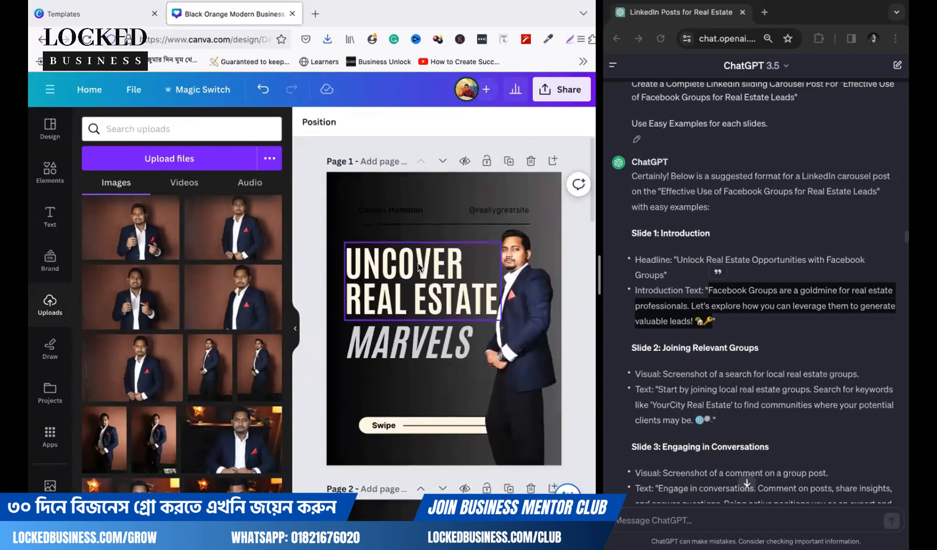
scroll(417, 265, "down", 8)
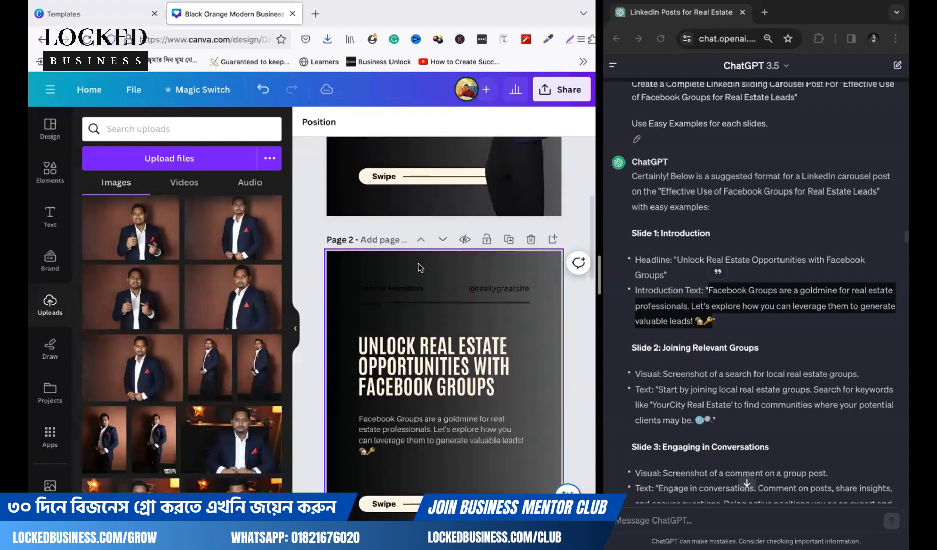
scroll(663, 291, "down", 2)
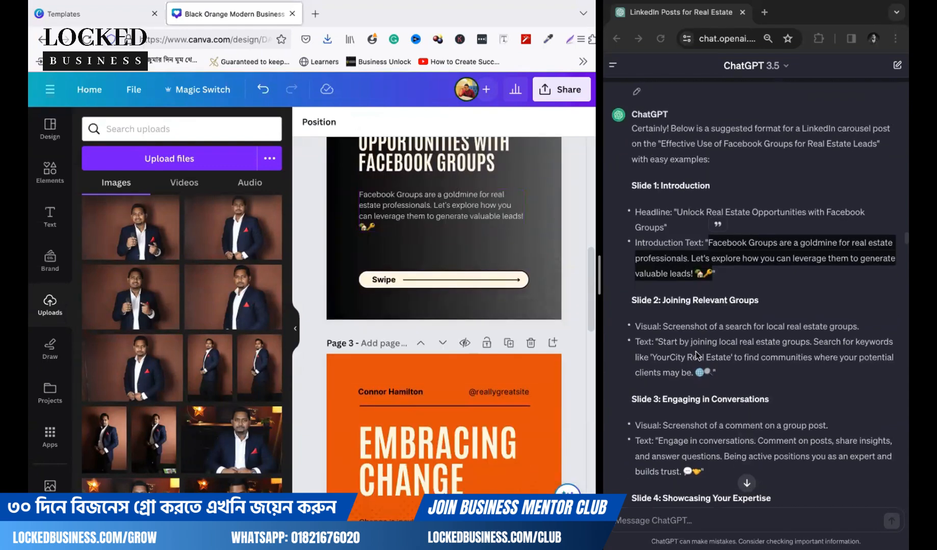
left_click(661, 292)
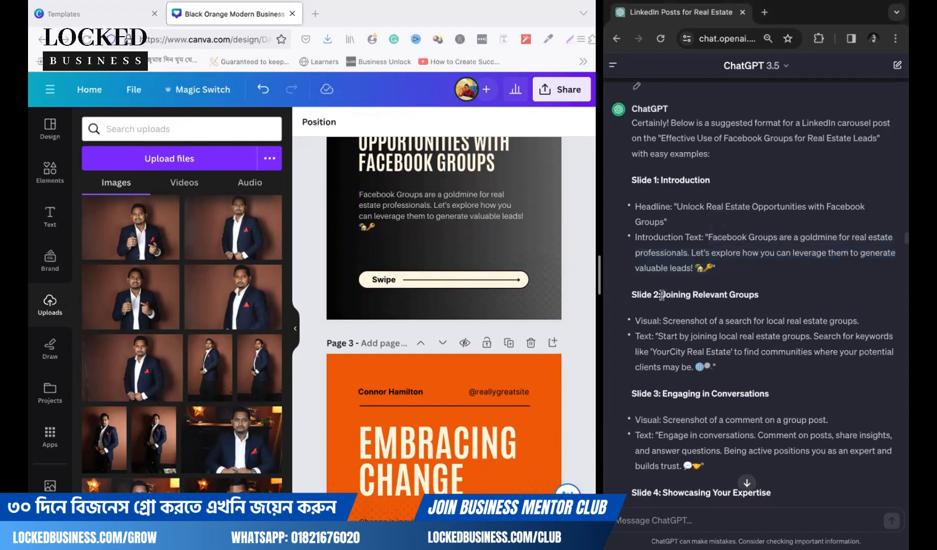
left_click_drag(661, 295, 756, 293)
key("ctrl+c")
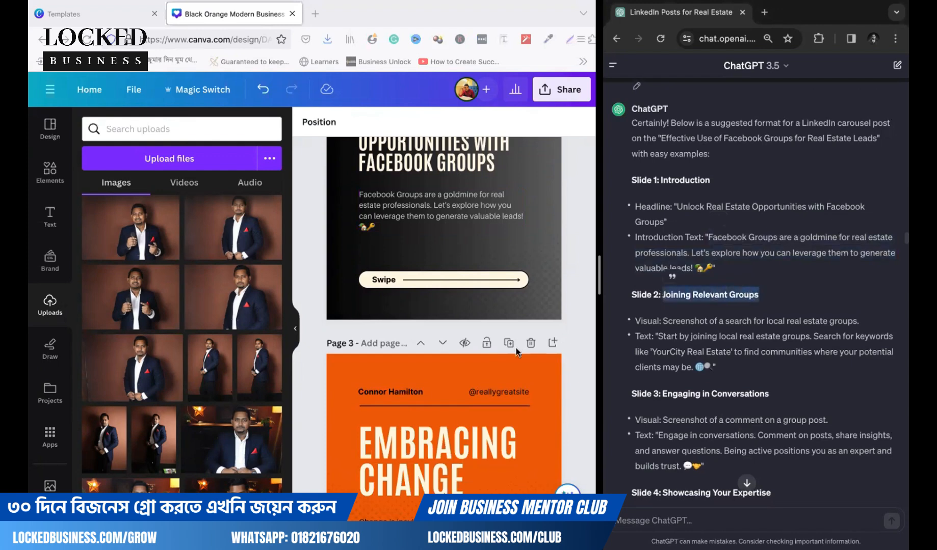
left_click(376, 456)
left_click(413, 453)
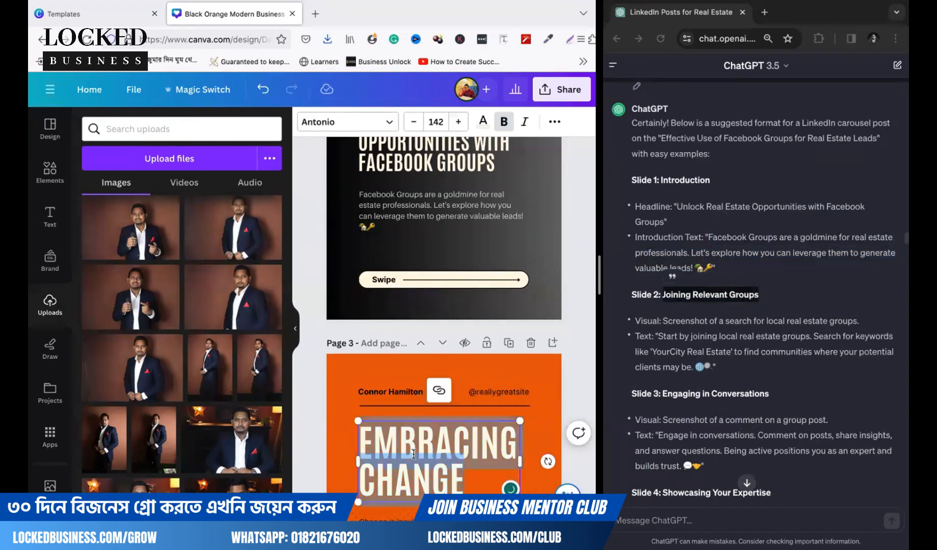
key("ctrl+v")
- Set the font size of page 3's heading to 75
left_click(435, 122)
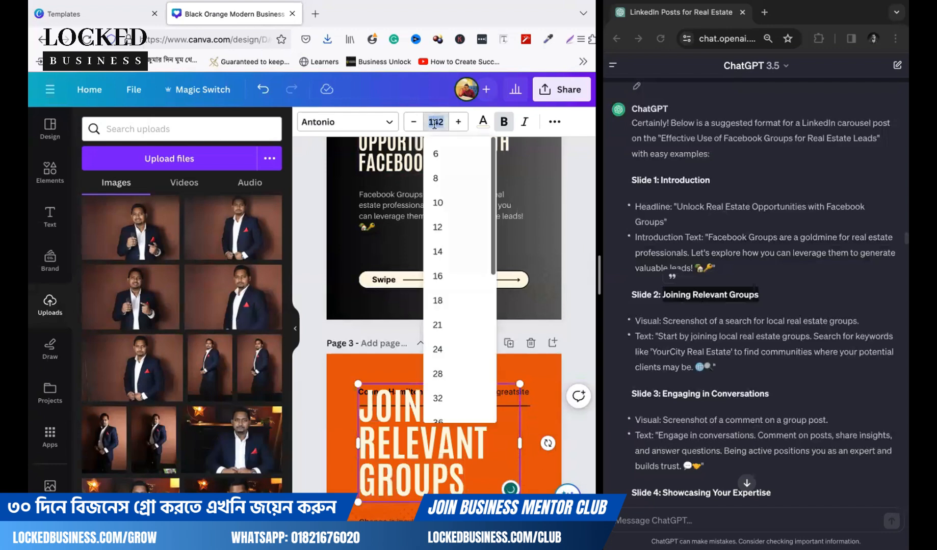
left_click(434, 124)
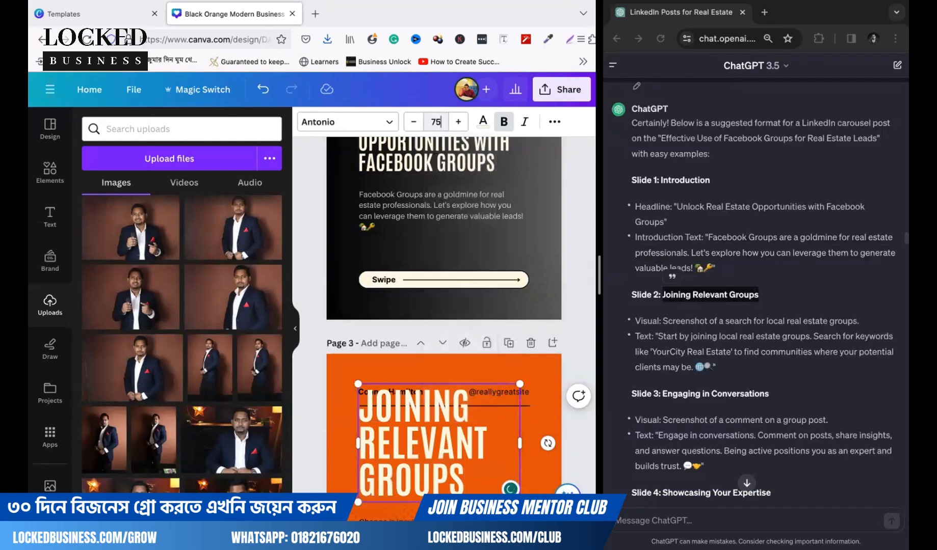
key("Return")
scroll(478, 363, "down", 1)
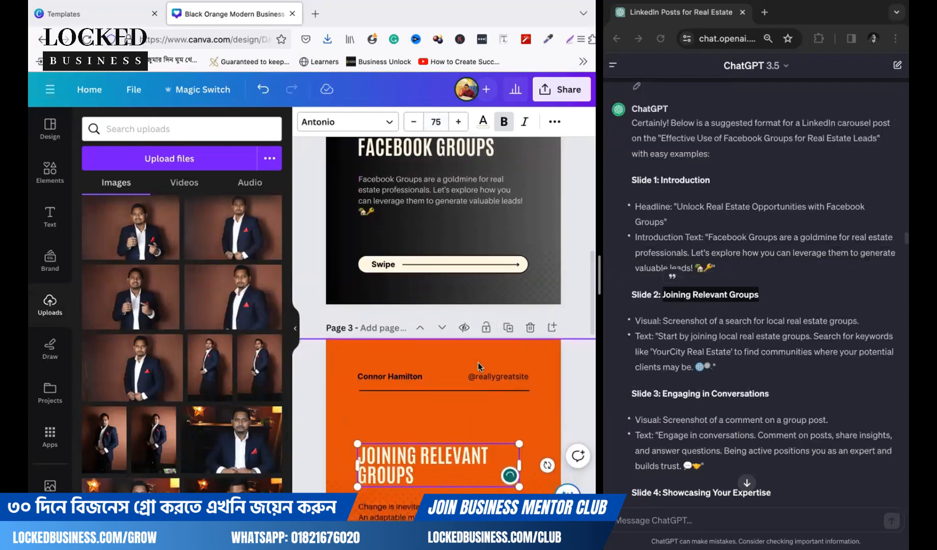
scroll(478, 362, "up", 3)
scroll(478, 362, "down", 5)
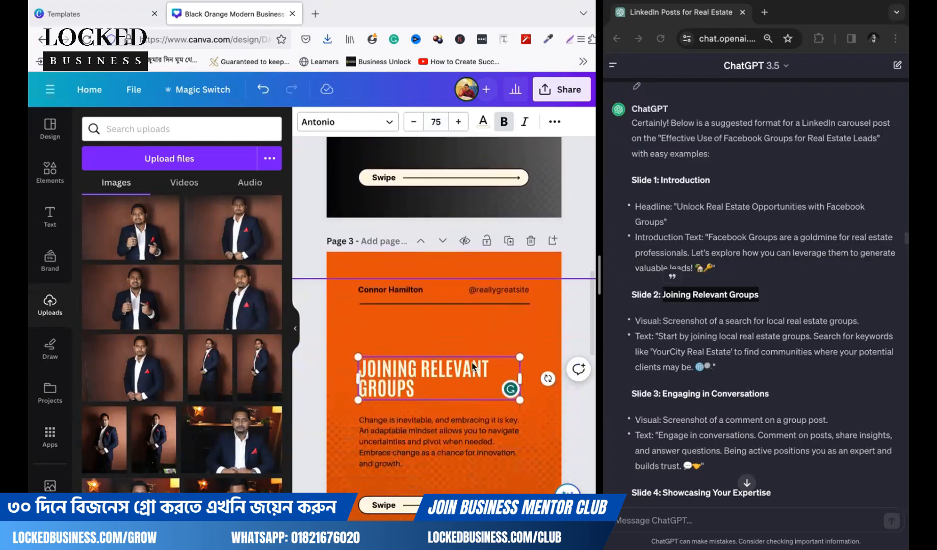
- Change page 3's orange background to the document's black-to-grey linear gradient (#000000 to #737373)
left_click(335, 277)
left_click(341, 275)
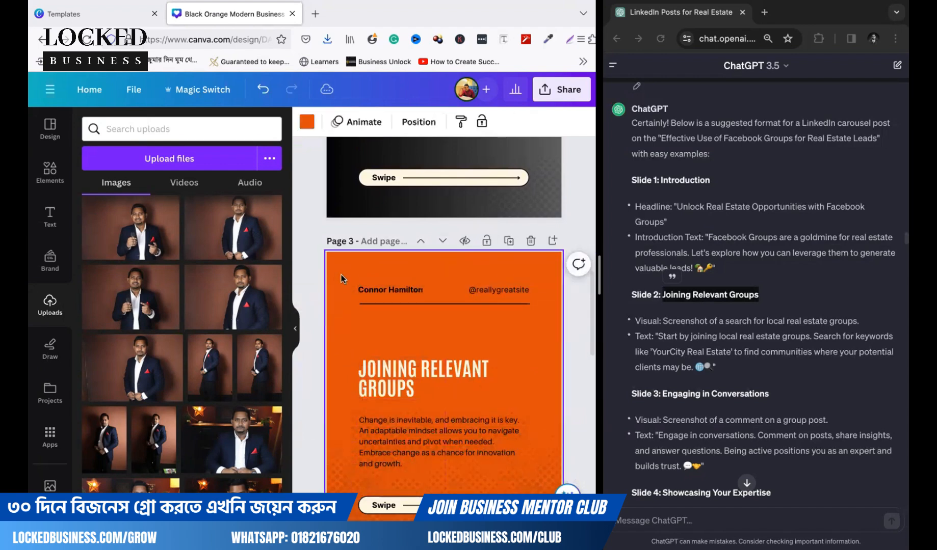
left_click(308, 123)
left_click(267, 195)
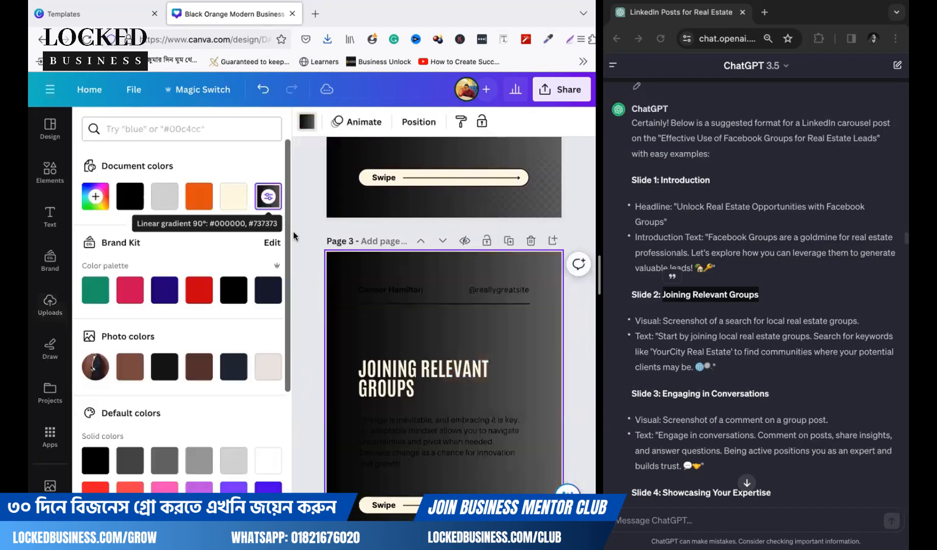
- Change the color of page 3's body paragraph to light grey
left_click(410, 438)
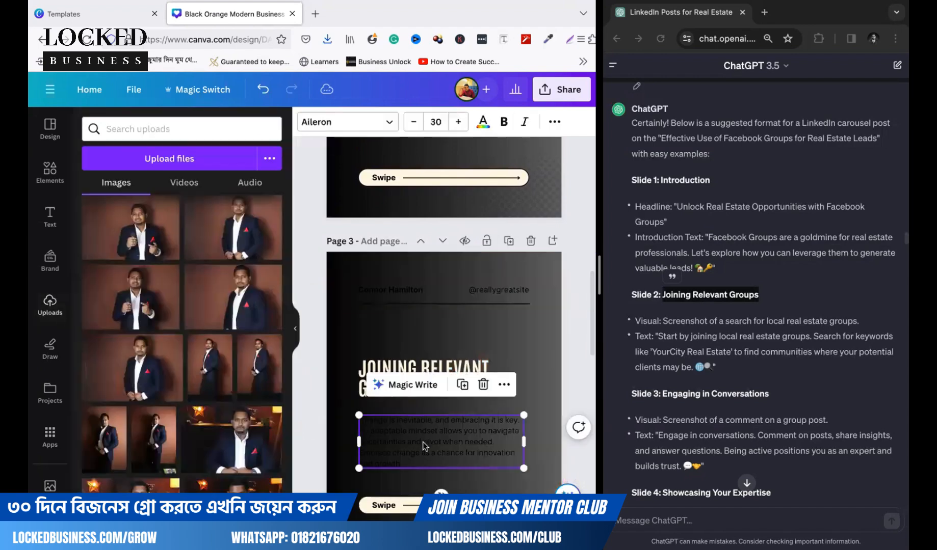
left_click(478, 124)
left_click(164, 196)
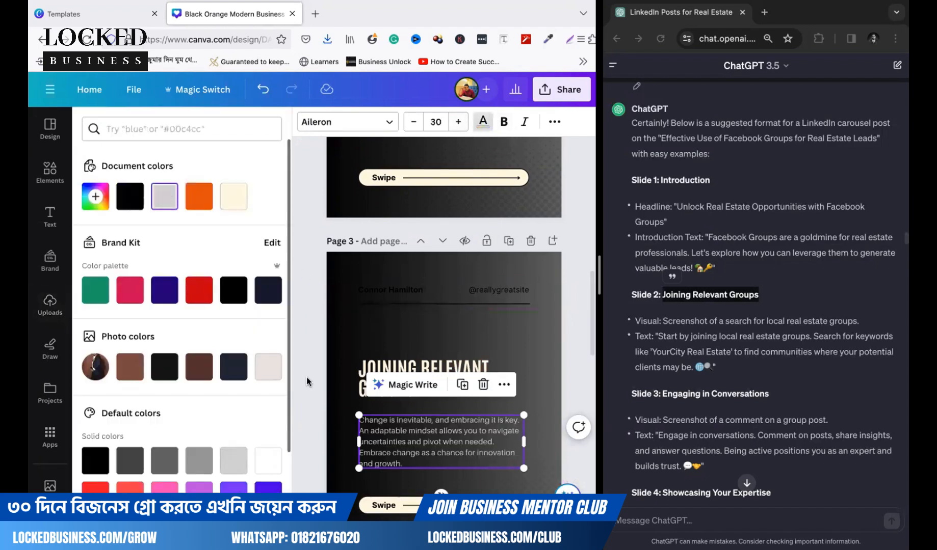
- Change the author name and handle texts in page 3's header to light grey
left_click_drag(305, 258, 546, 323)
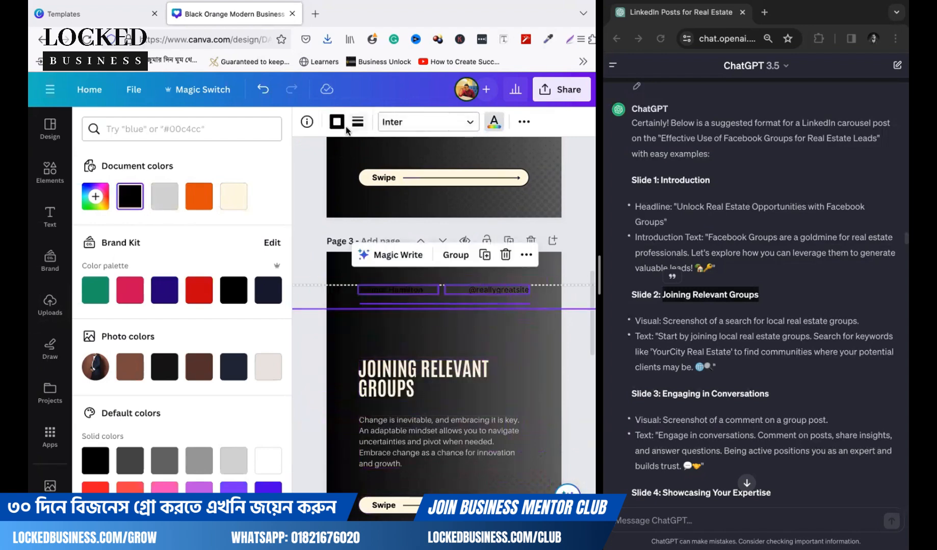
left_click(493, 127)
left_click(494, 128)
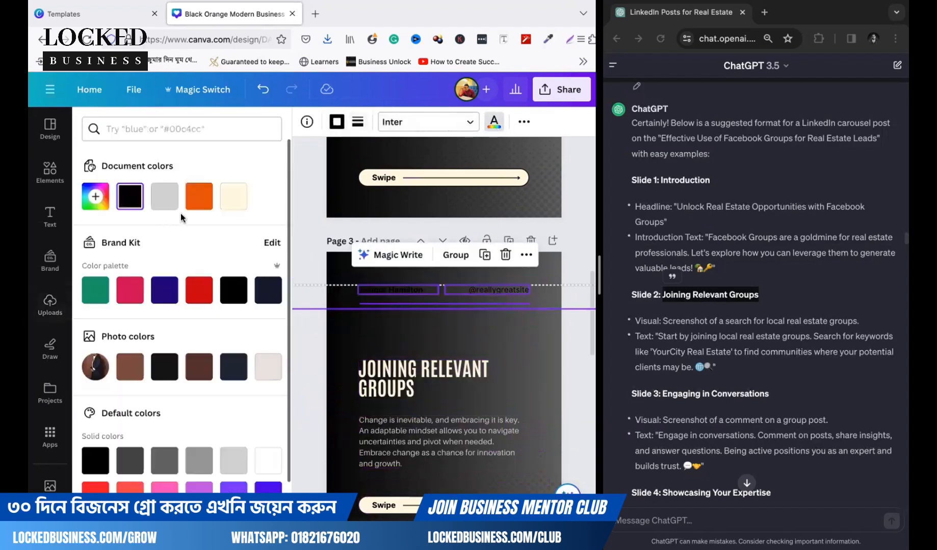
left_click(159, 204)
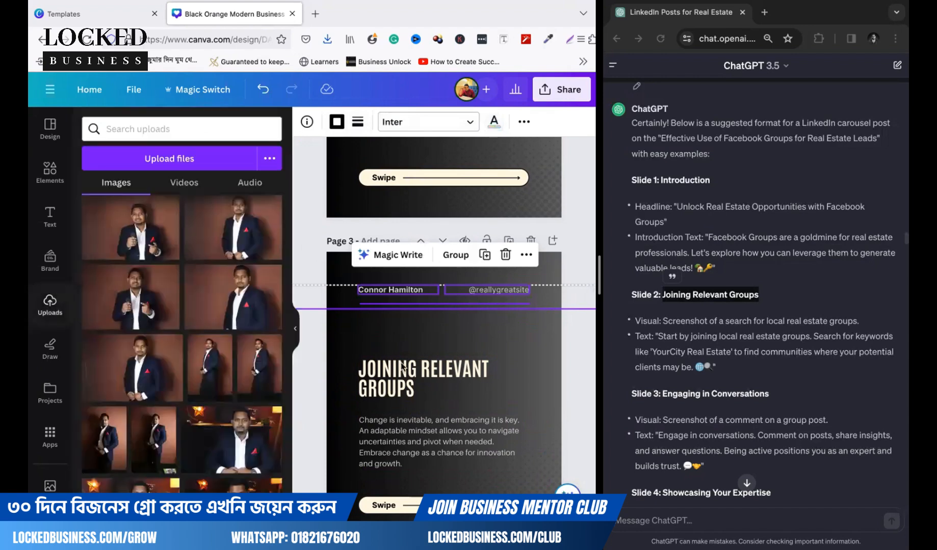
- Move page 3's heading up, midway between the header line and the body paragraph
left_click_drag(425, 378, 425, 353)
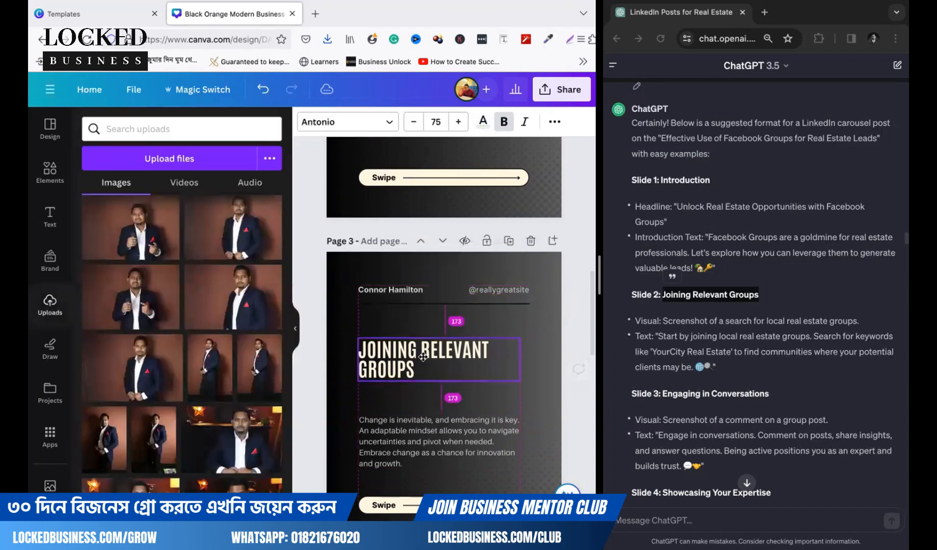
left_click(323, 377)
scroll(323, 376, "up", 10)
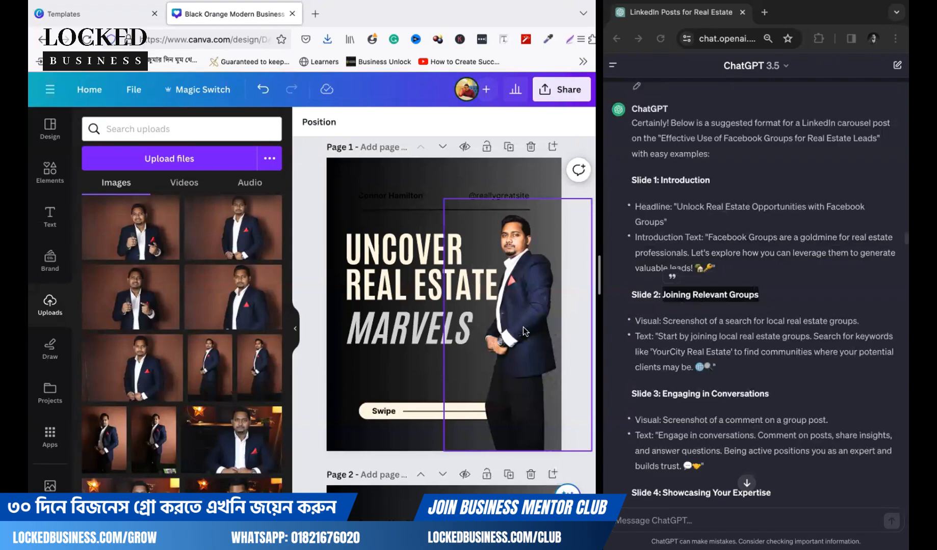
scroll(524, 326, "down", 10)
scroll(523, 330, "down", 3)
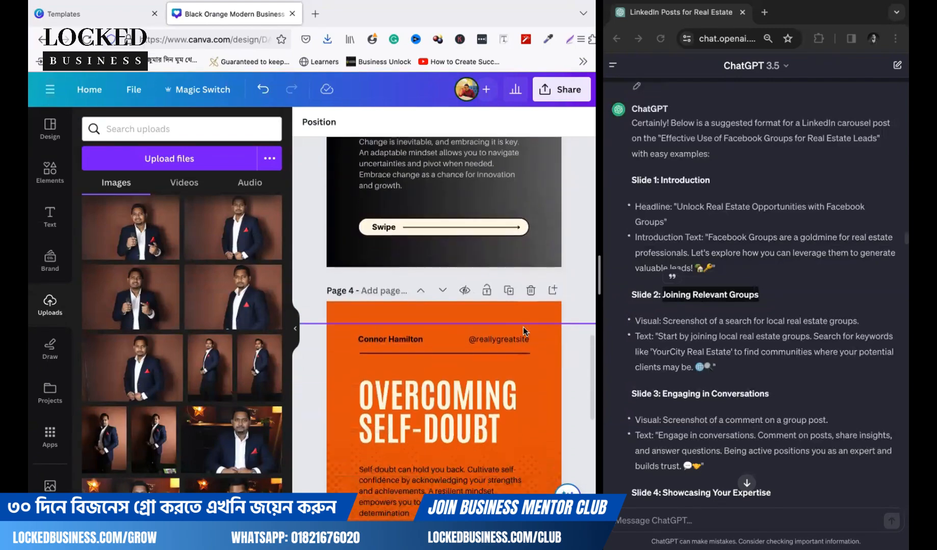
scroll(523, 330, "up", 11)
scroll(523, 329, "down", 8)
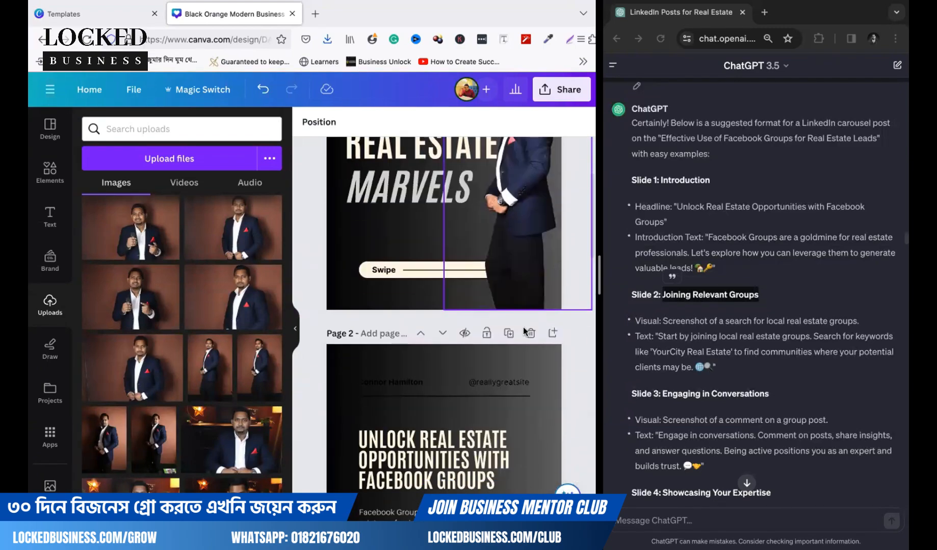